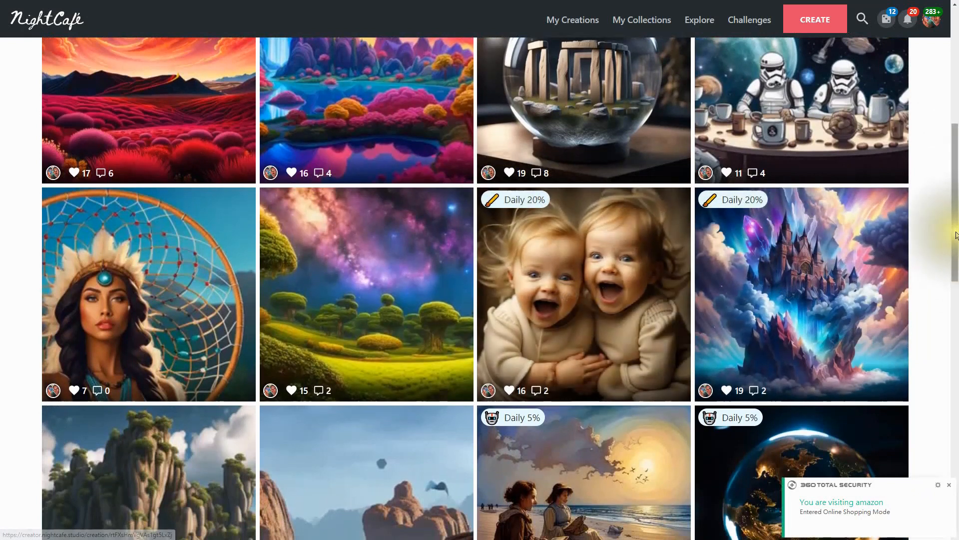
# - Browse the published creations gallery and open the settings of the 1940s-style black-and-white portrait "Vintage photo found in hope chest"
pyautogui.moveTo(957, 227); pyautogui.dragTo(956, 242)
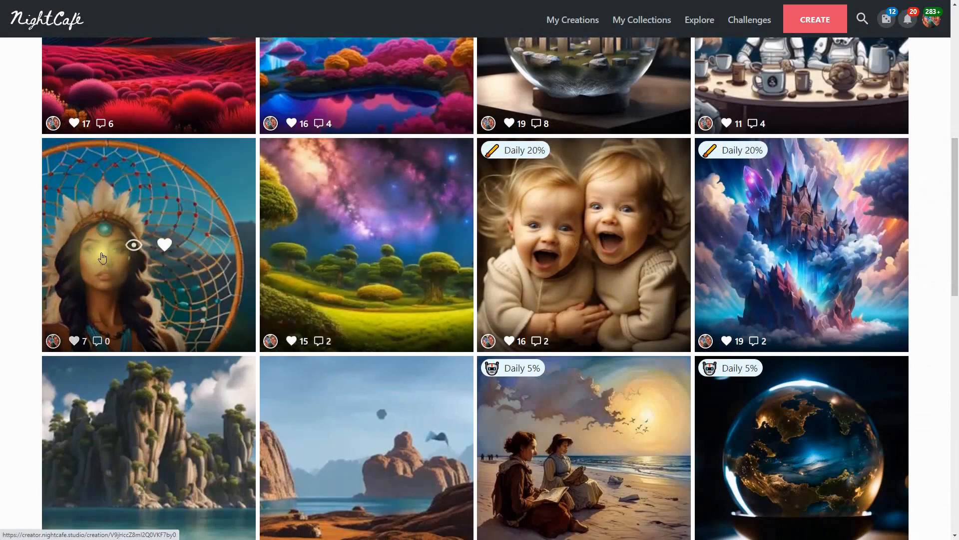
pyautogui.moveTo(957, 182); pyautogui.dragTo(958, 287)
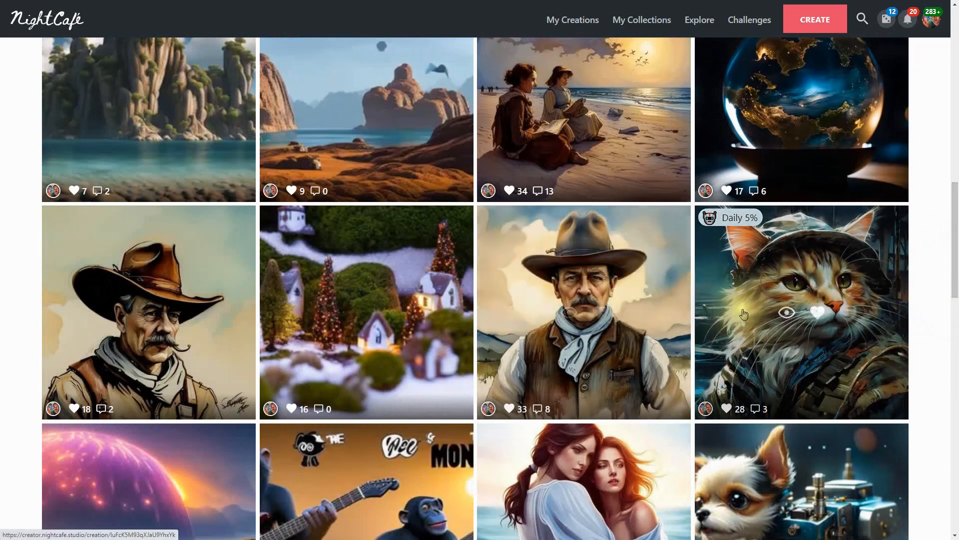
pyautogui.scroll(-4, 600, 314)
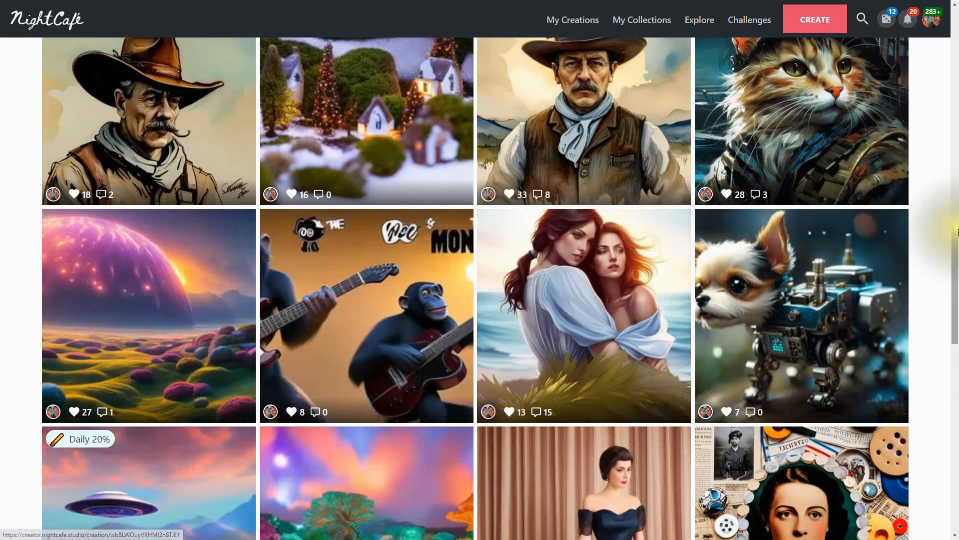
pyautogui.moveTo(957, 244); pyautogui.dragTo(956, 327)
pyautogui.moveTo(957, 285); pyautogui.dragTo(956, 510)
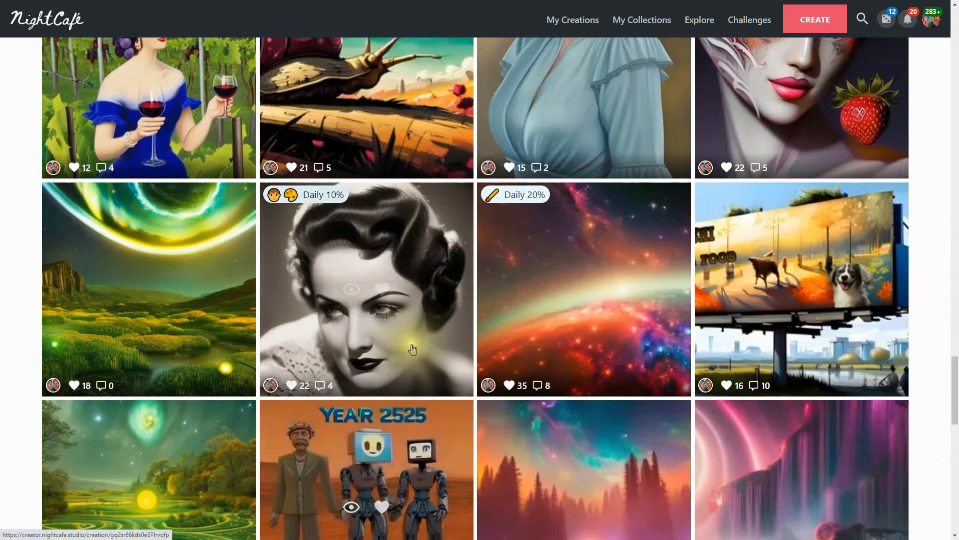
pyautogui.click(396, 326)
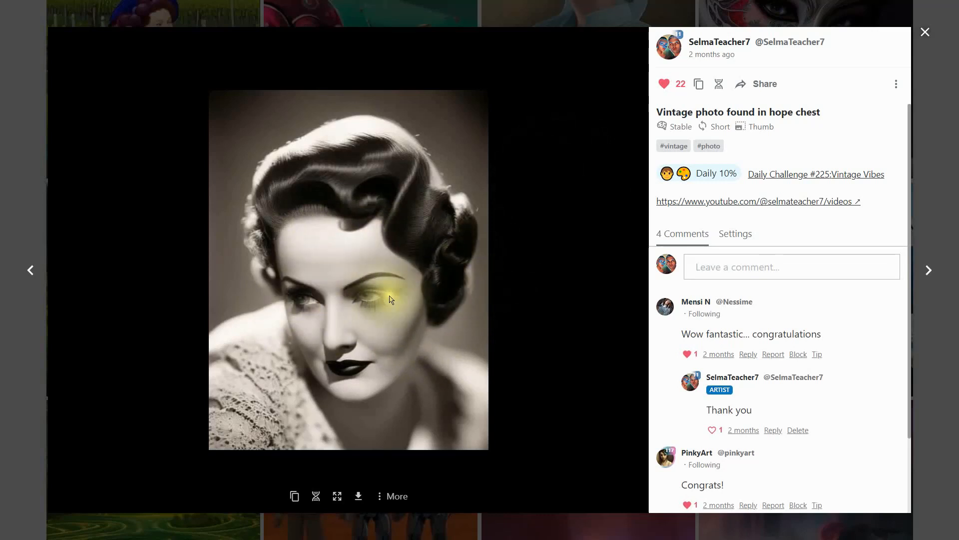
pyautogui.click(735, 233)
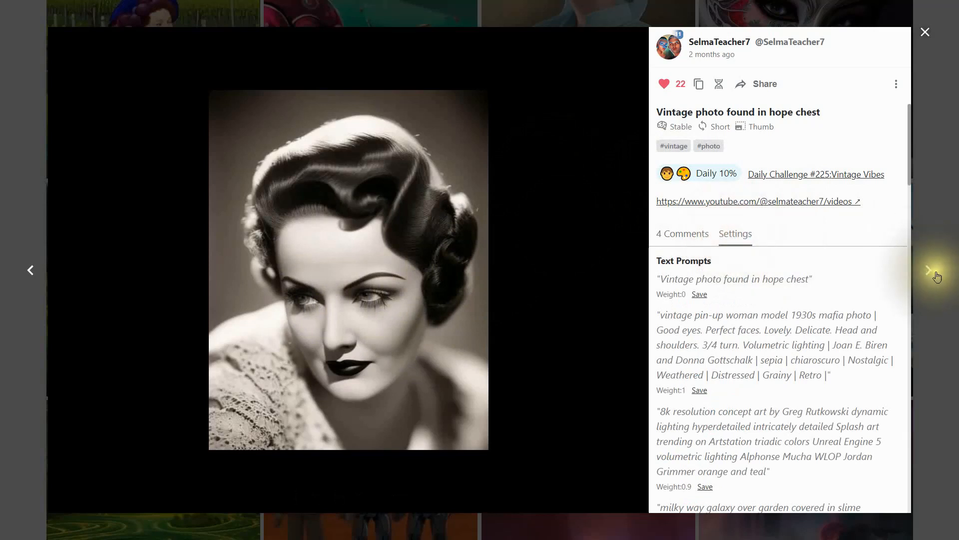
# - Examine the creation's text prompts, highlighting "Good eyes." and the full "vintage pin-up woman model 1930s mafia photo" prompt
pyautogui.scroll(-1, 826, 353)
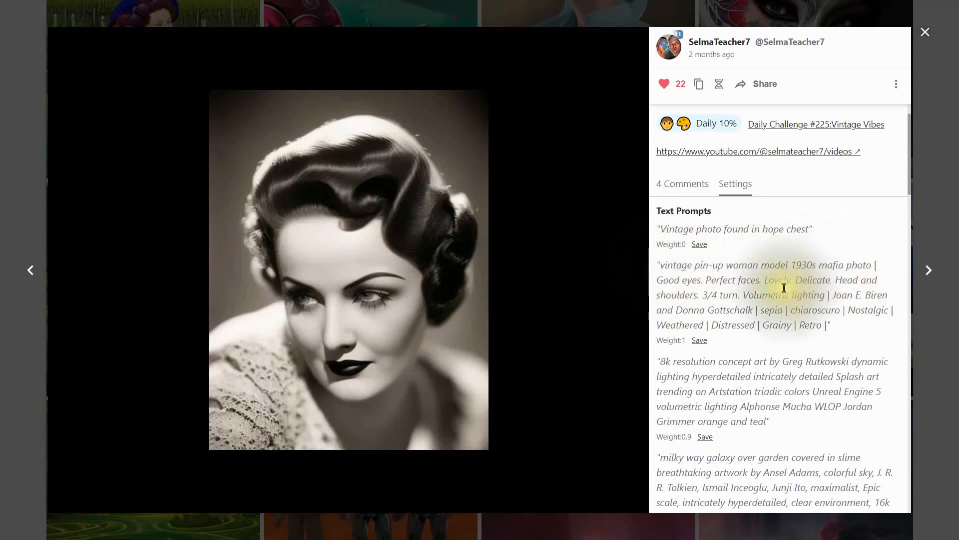
pyautogui.moveTo(707, 281); pyautogui.dragTo(672, 283)
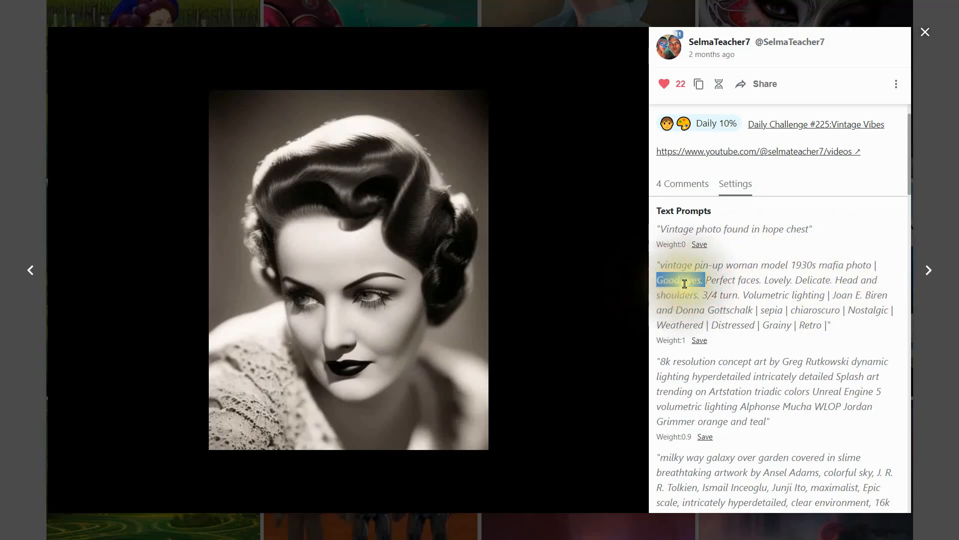
pyautogui.click(722, 280)
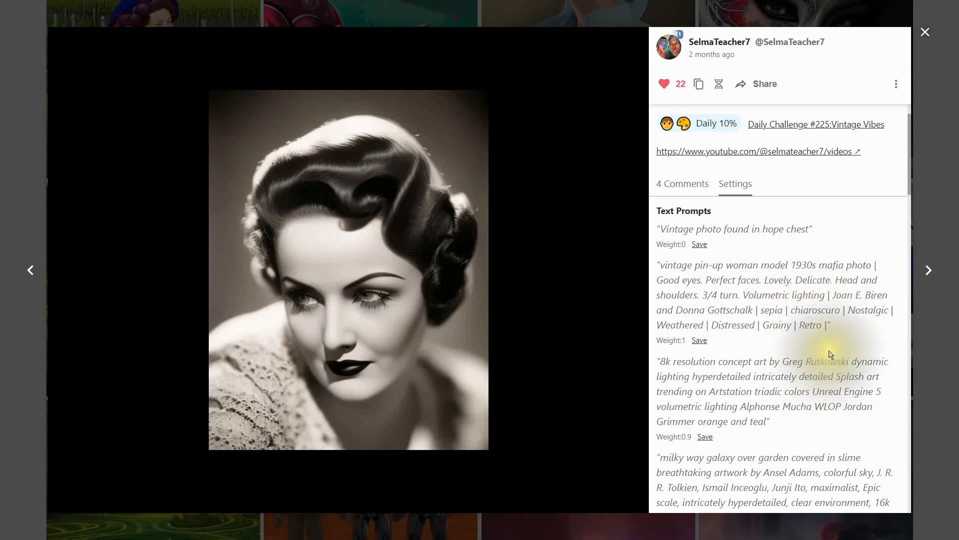
pyautogui.moveTo(830, 327); pyautogui.dragTo(663, 270)
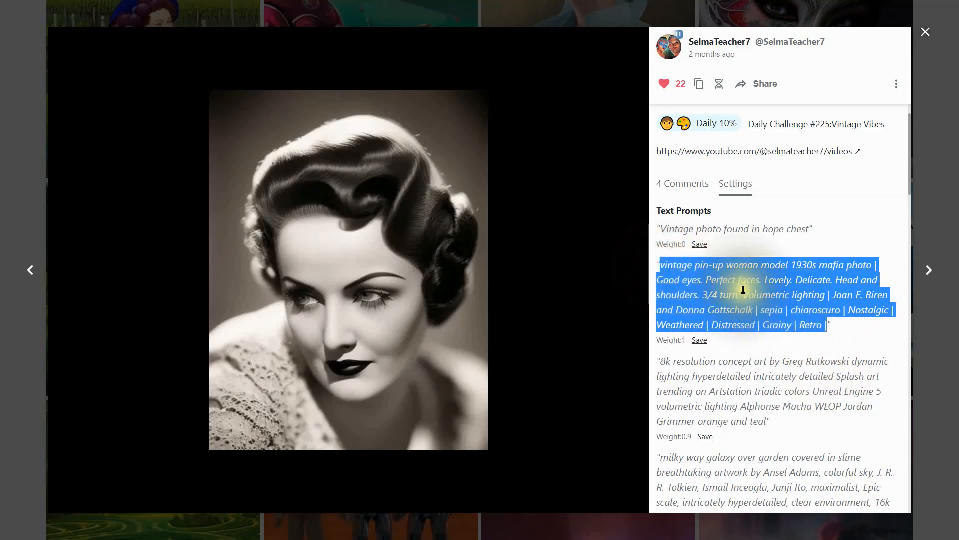
pyautogui.click(740, 270)
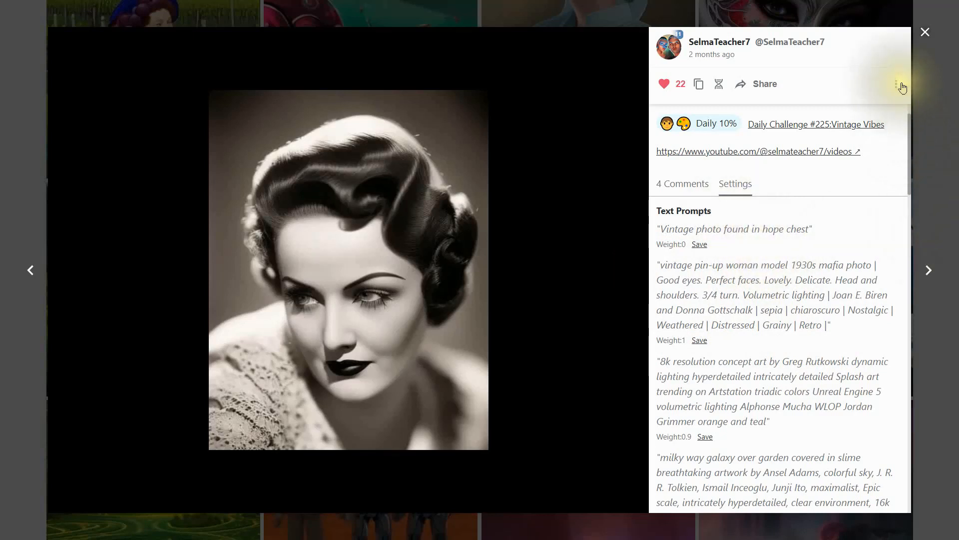
# - Close the vintage photo creation and open the page for making a new creation
pyautogui.click(926, 33)
pyautogui.scroll(5, 826, 251)
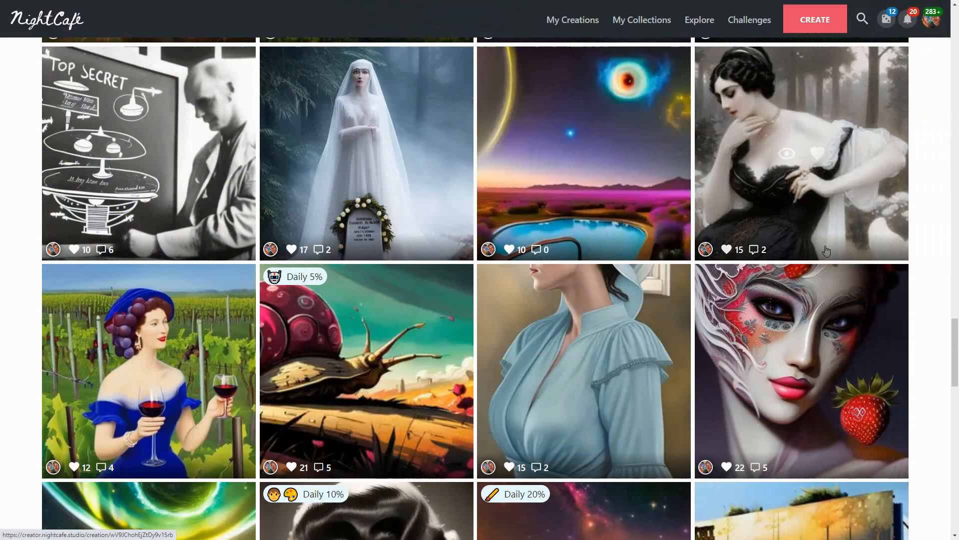
pyautogui.click(812, 20)
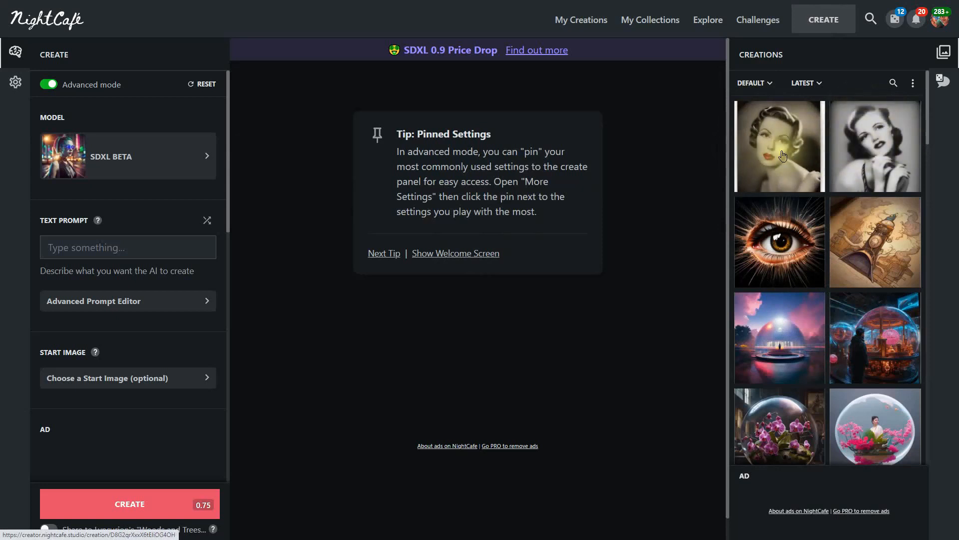
# - Open the most recent creation, the vintage woman with red lips, and review its text prompt and creation settings
pyautogui.click(783, 155)
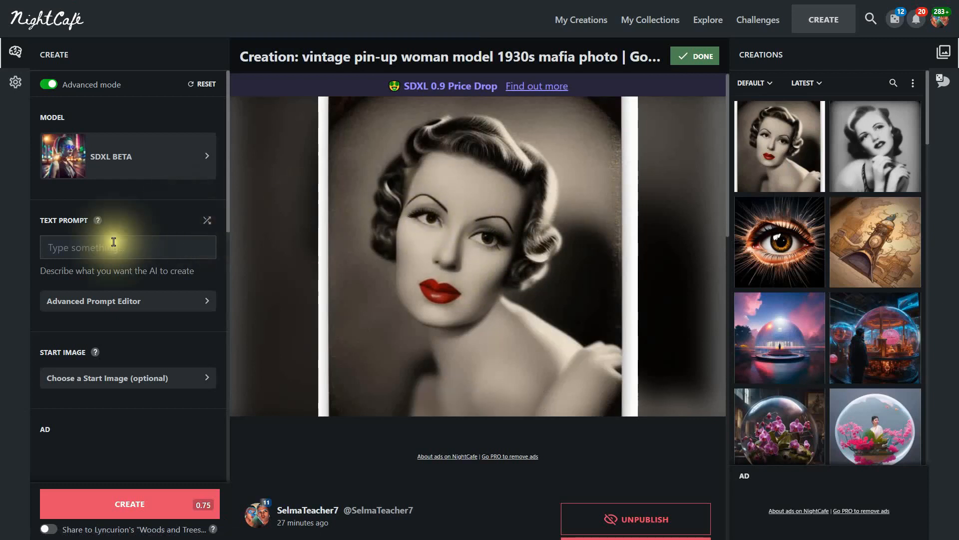
pyautogui.moveTo(436, 336)
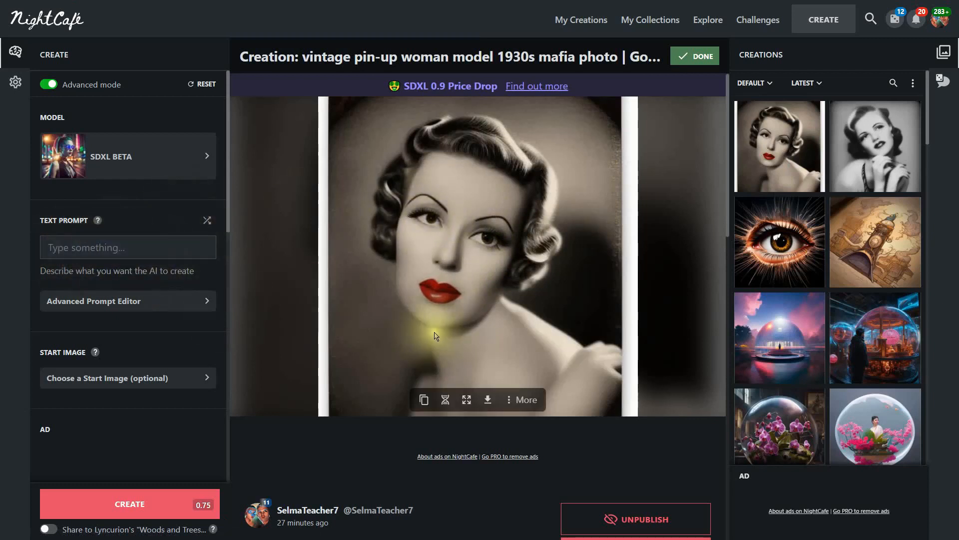
pyautogui.scroll(-8, 492, 374)
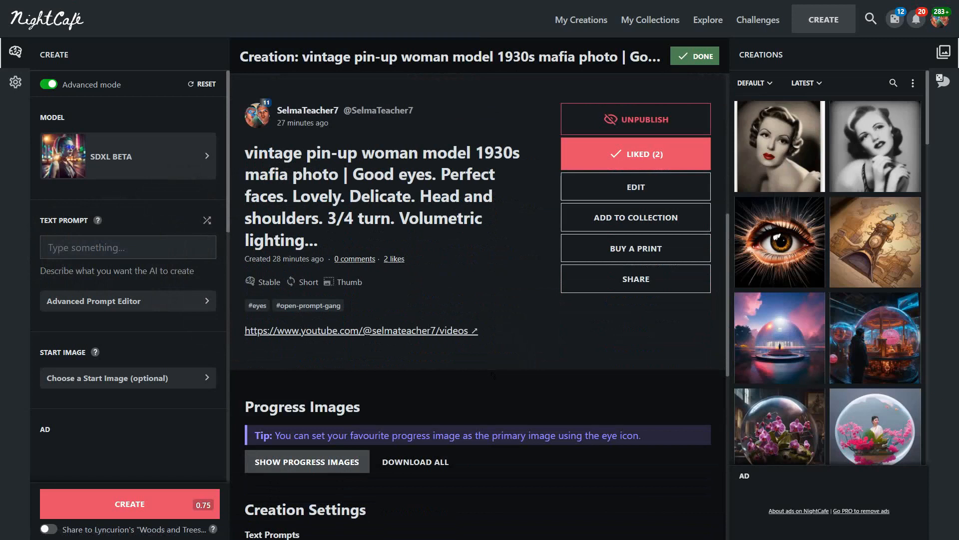
pyautogui.scroll(-5, 493, 375)
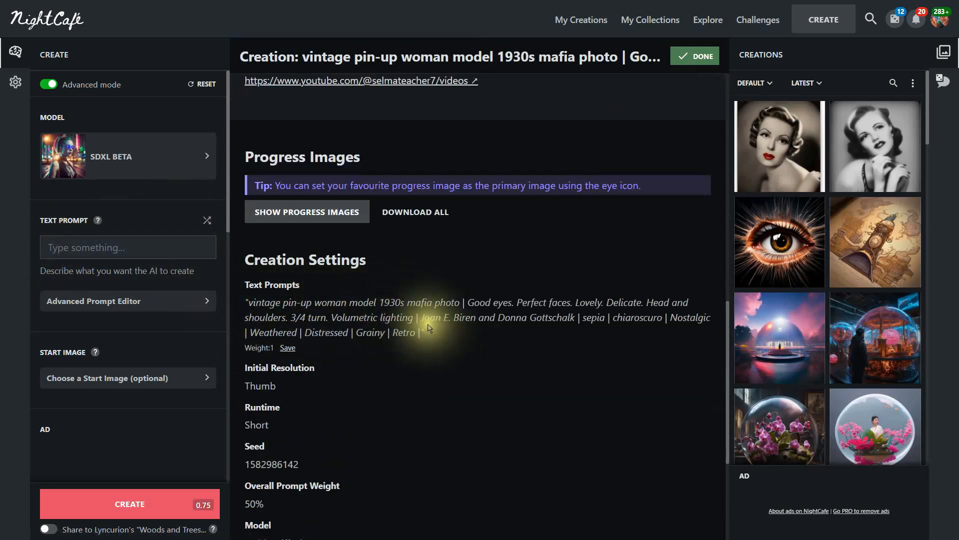
pyautogui.scroll(7, 439, 353)
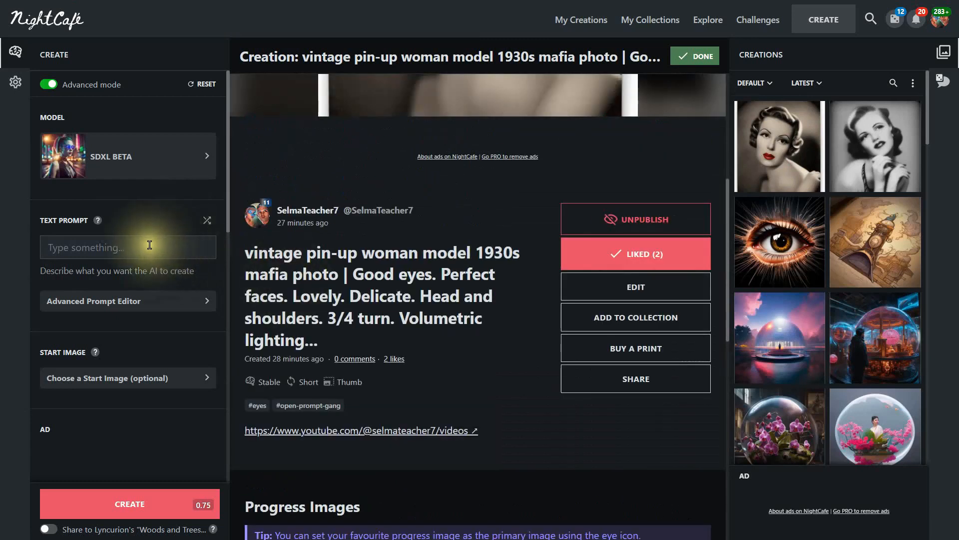
# - Paste the "vintage pin-up woman model 1930s mafia photo" prompt as the text prompt and add an empty second prompt in the Advanced Prompt Editor
pyautogui.hotkey('ctrl', 'v')
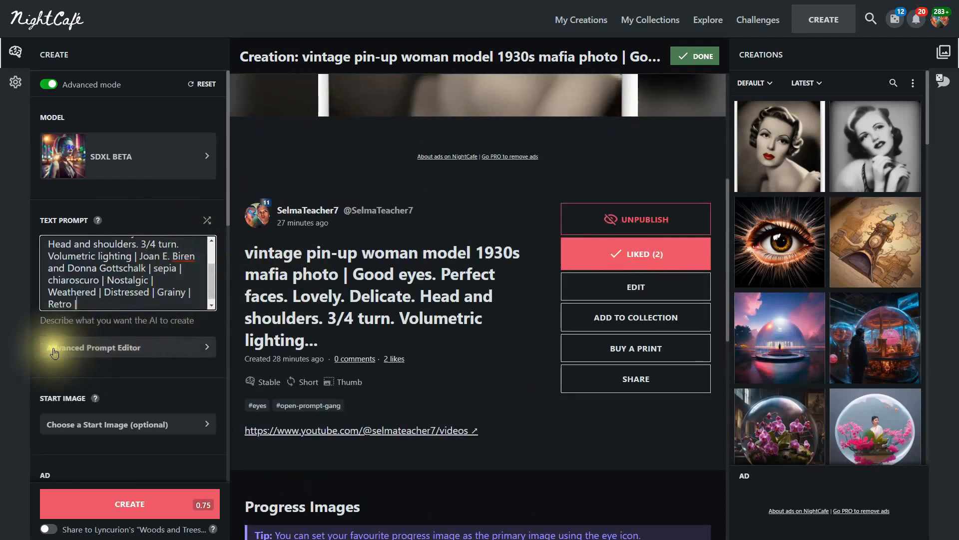
pyautogui.click(98, 352)
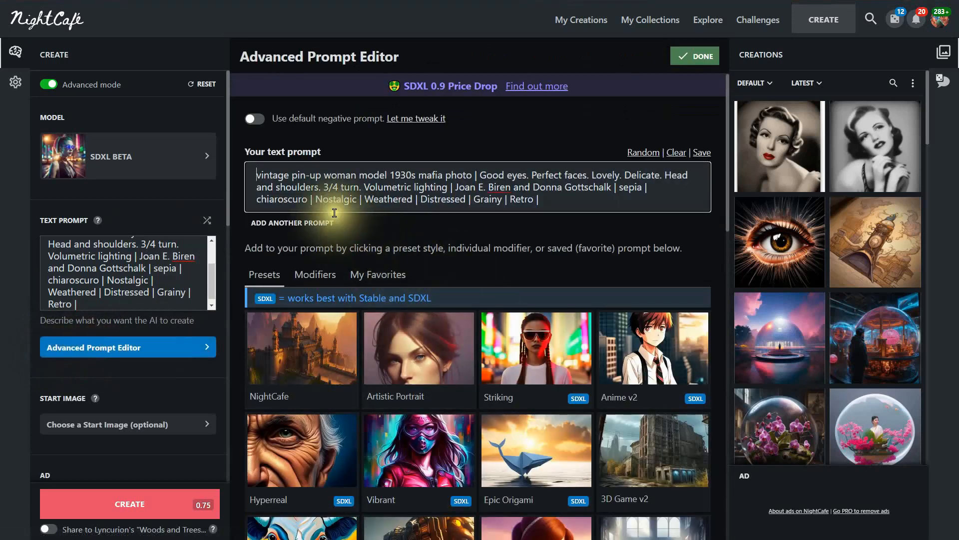
pyautogui.click(291, 224)
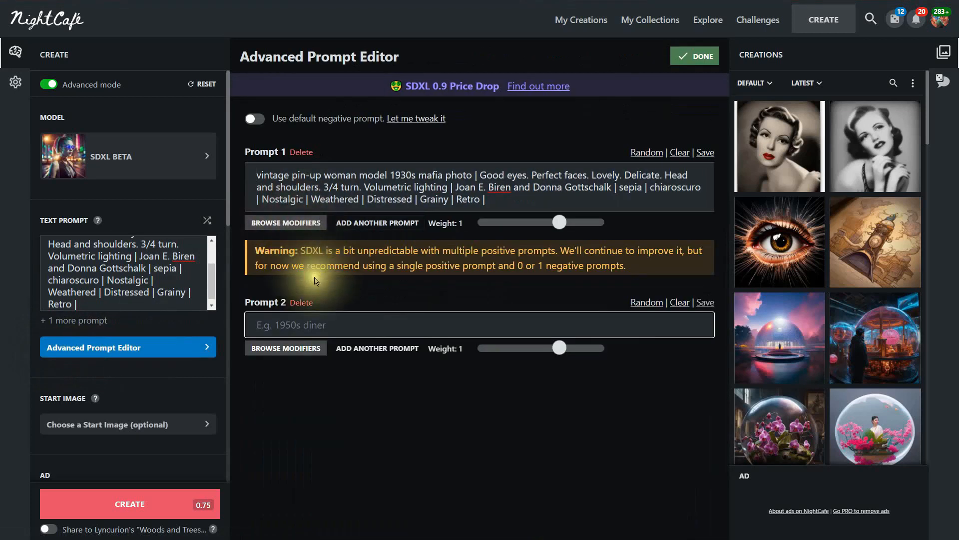
# - Turn the default negative prompt into an editable prompt weighted -0.6 and delete the empty Prompt 2
pyautogui.click(257, 120)
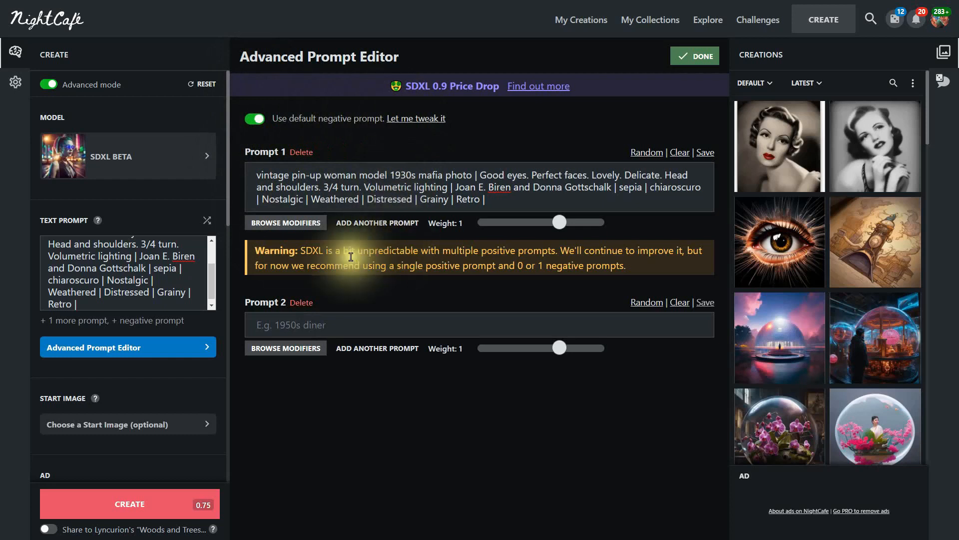
pyautogui.click(408, 119)
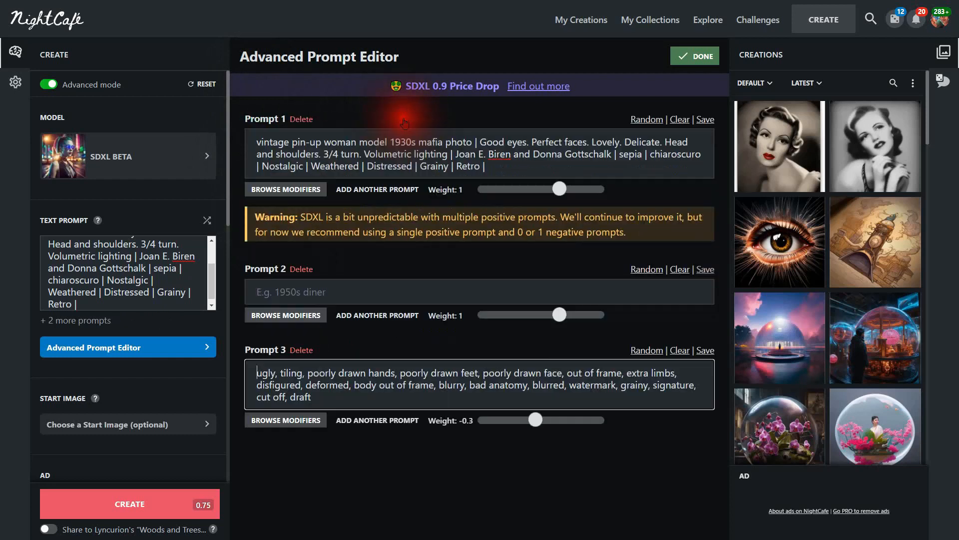
pyautogui.click(301, 269)
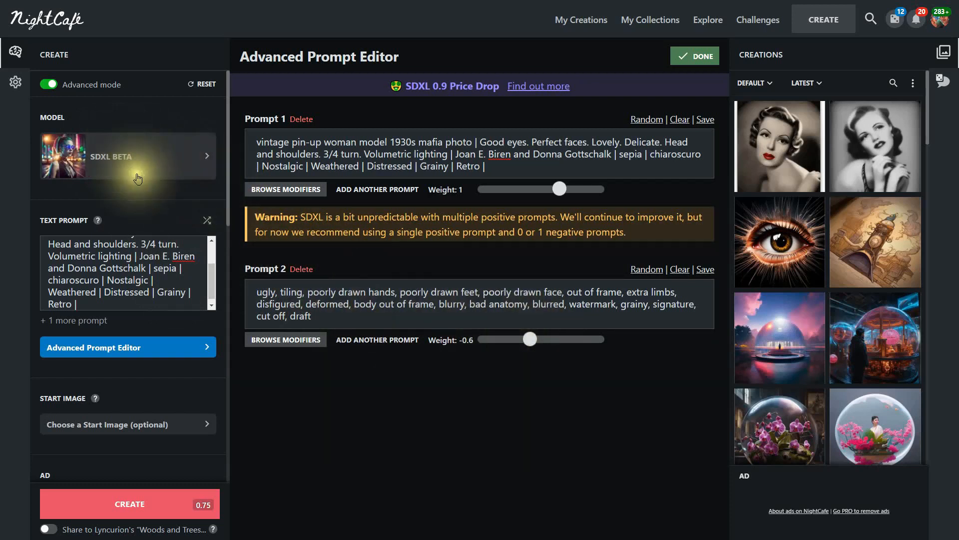
# - Change the generation model to Stable Diffusion 1.5
pyautogui.click(111, 167)
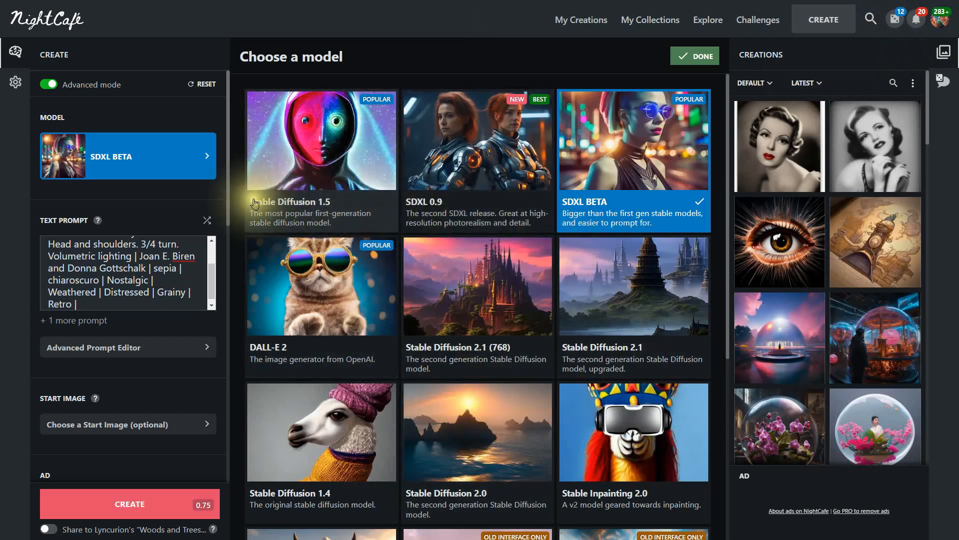
pyautogui.click(313, 181)
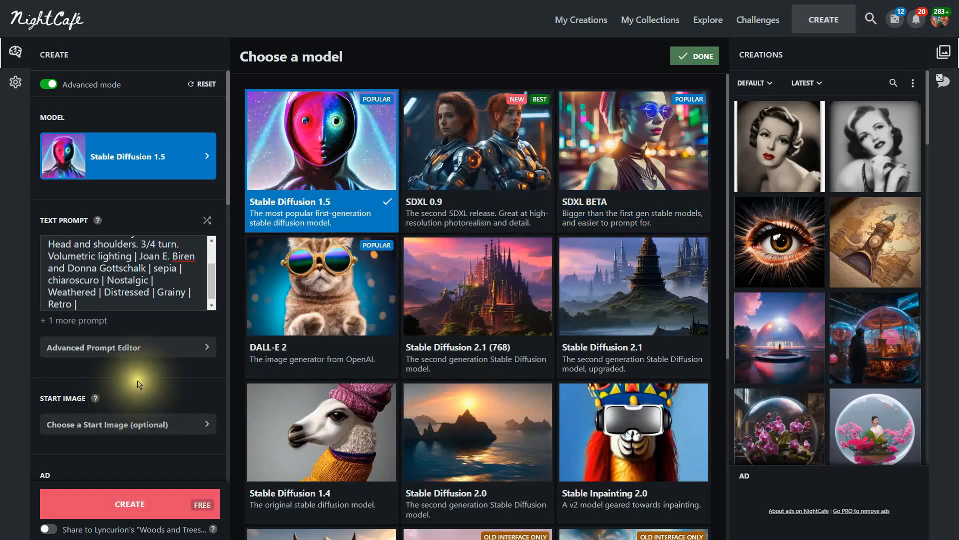
# - Turn off the use of a new random seed for each creation and generate the image
pyautogui.scroll(-10, 135, 380)
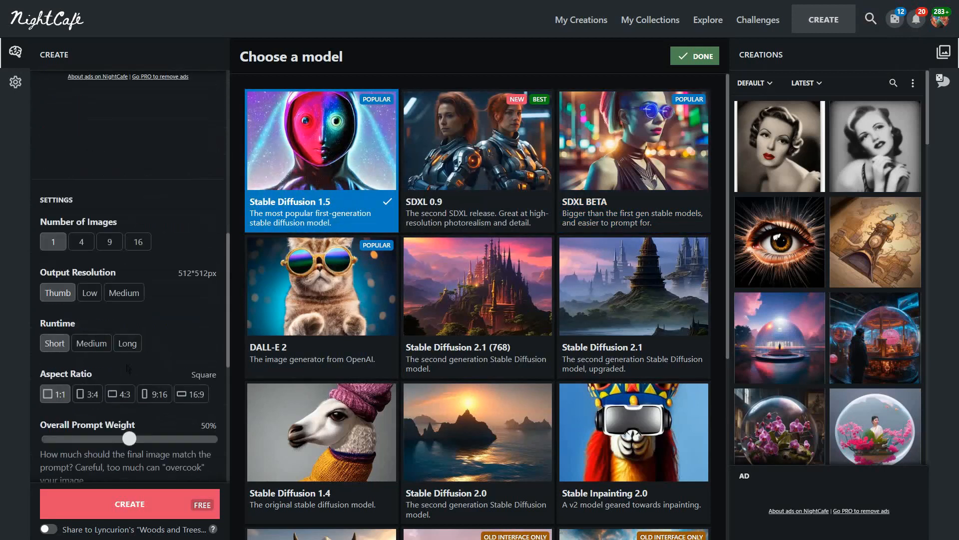
pyautogui.scroll(-3, 128, 368)
pyautogui.click(49, 377)
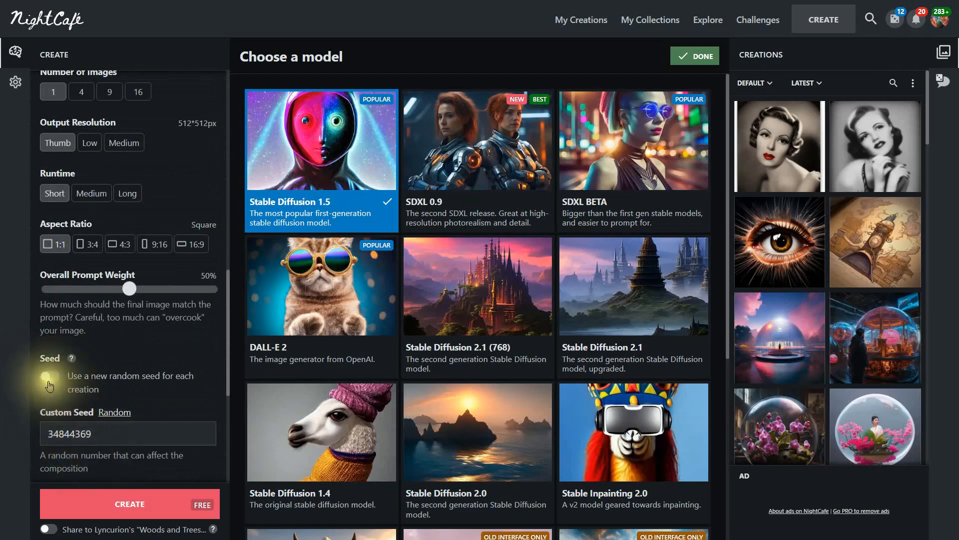
pyautogui.scroll(8, 140, 354)
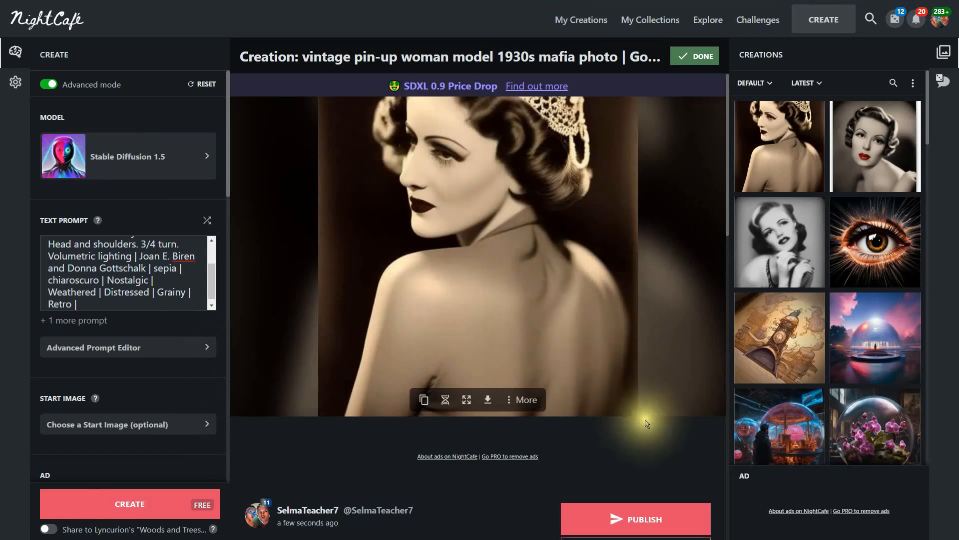
# - Publish the generated pin-up creation with the tag "open-prompt-gang" and finish the sharing dialog
pyautogui.click(605, 521)
pyautogui.click(398, 274)
pyautogui.write('open-prompt-gang')
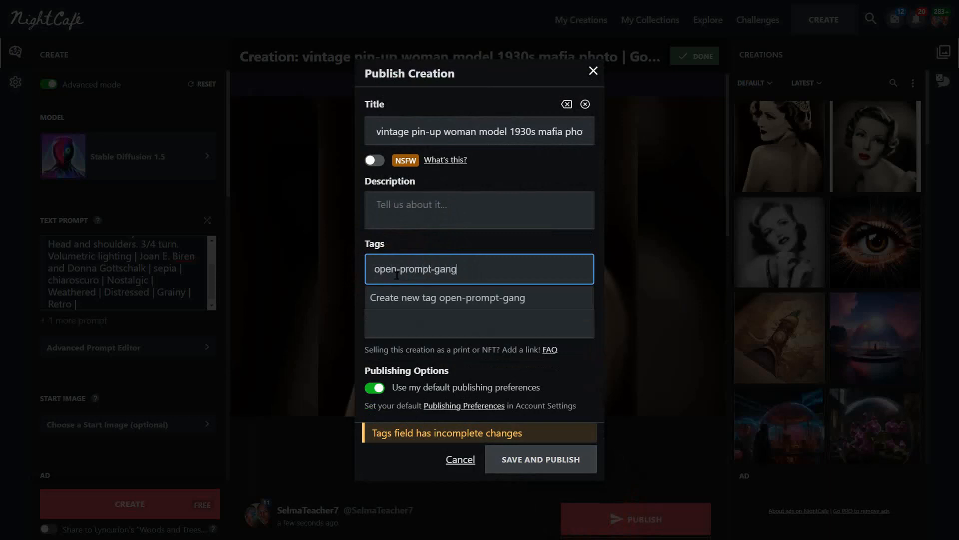
pyautogui.press('Return')
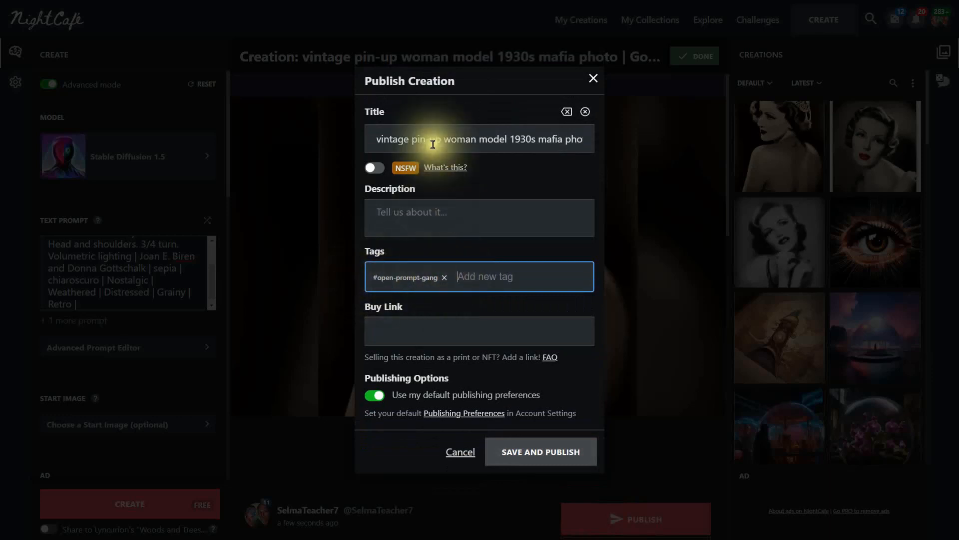
pyautogui.click(534, 457)
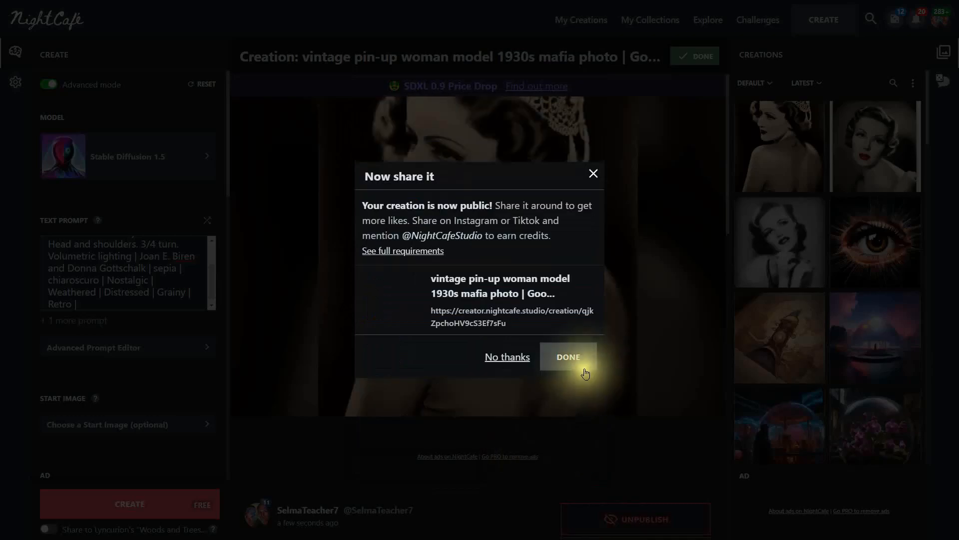
pyautogui.click(582, 366)
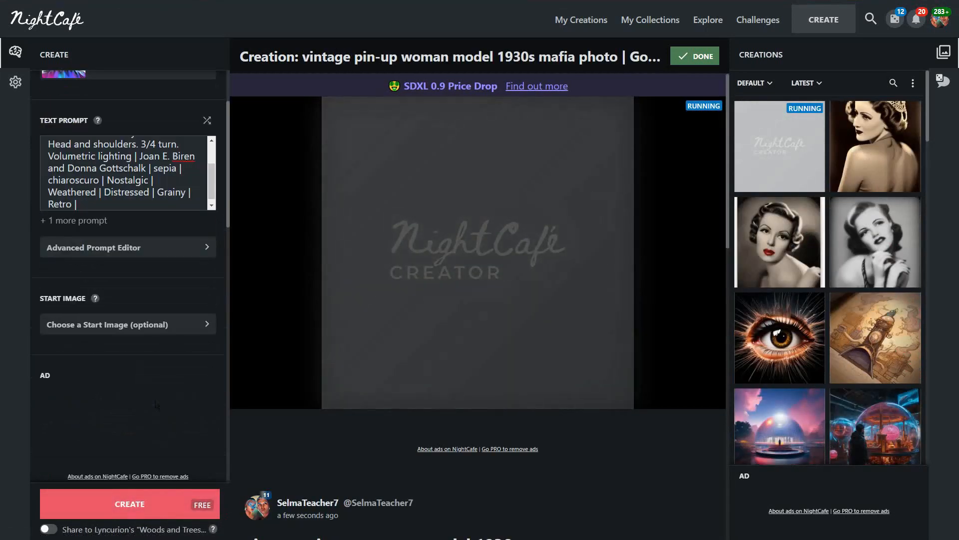
# - Turn on the use of a new random seed for each creation and generate the prompt two more times
pyautogui.scroll(-4, 156, 405)
pyautogui.scroll(-4, 157, 404)
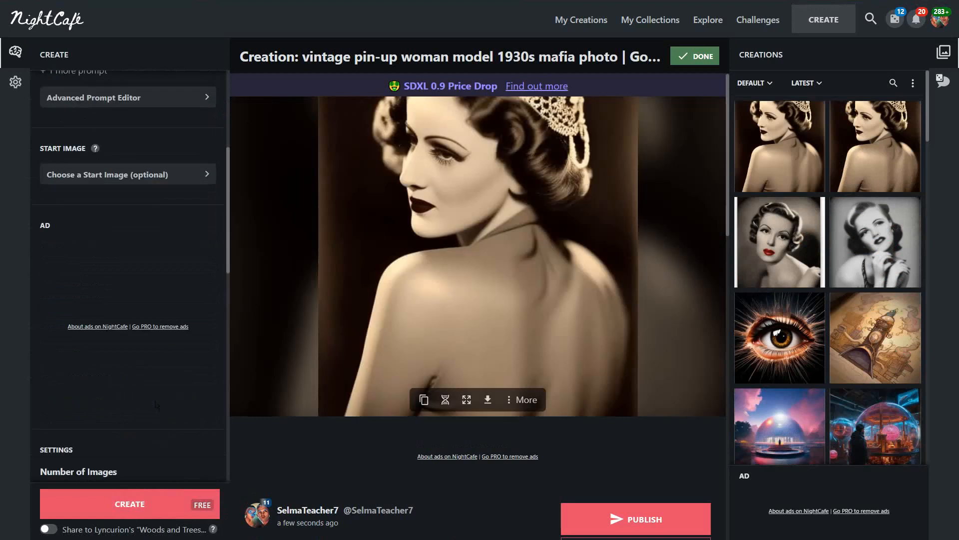
pyautogui.scroll(-6, 156, 405)
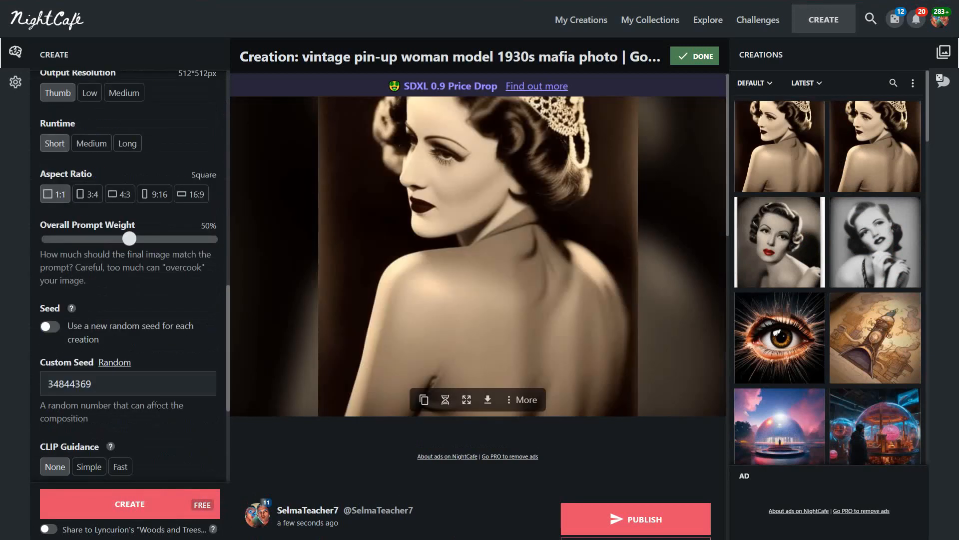
pyautogui.click(50, 330)
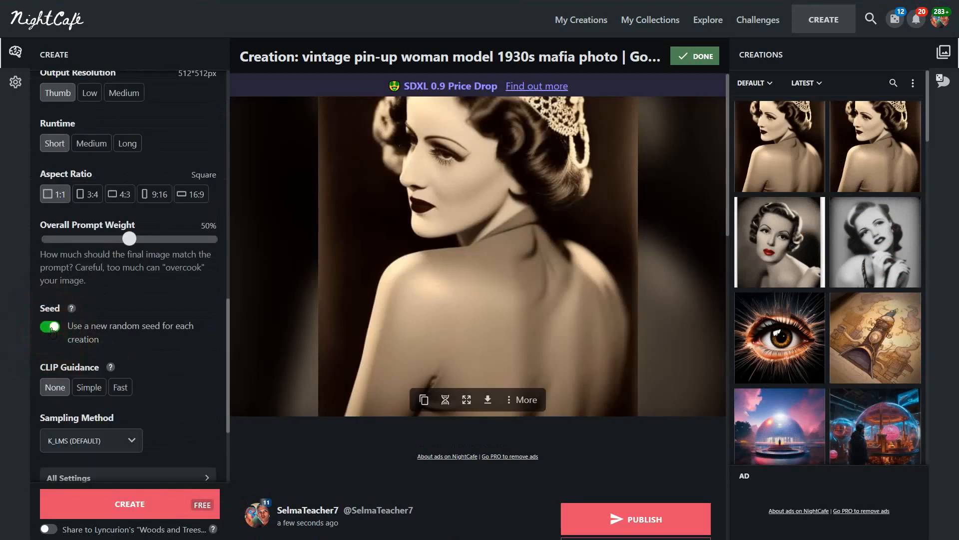
pyautogui.click(149, 505)
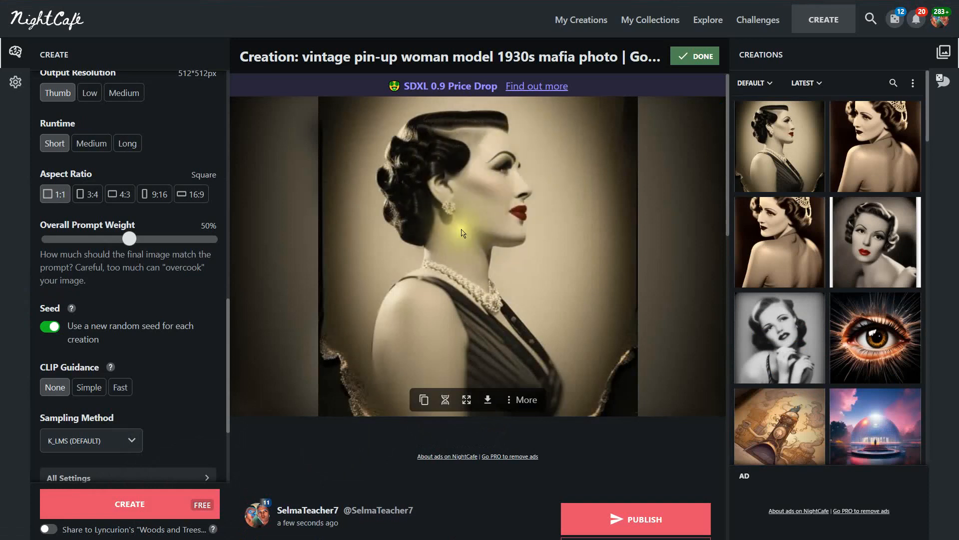
pyautogui.click(136, 508)
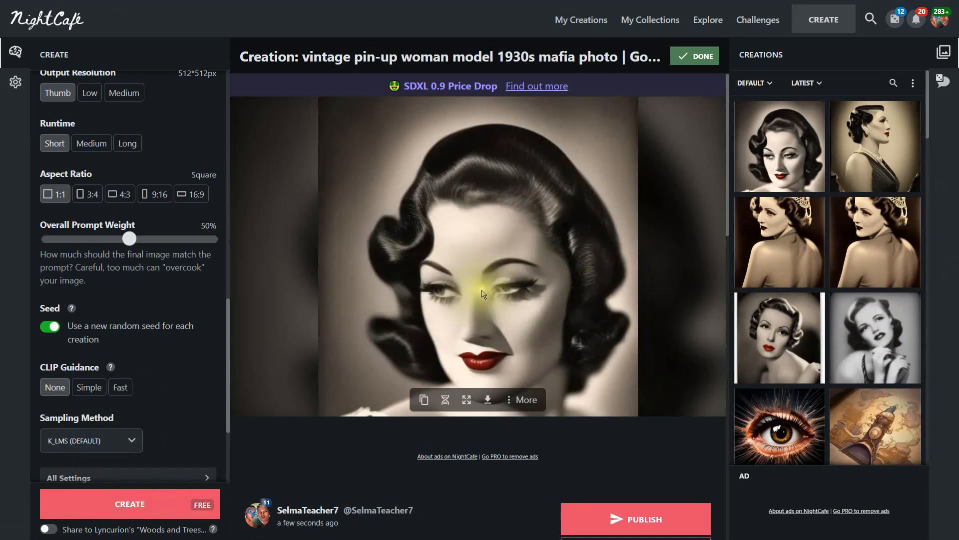
# - Publish the newest portrait with the tag "open-prompt-gang" and dismiss the sharing dialog
pyautogui.scroll(-1, 584, 320)
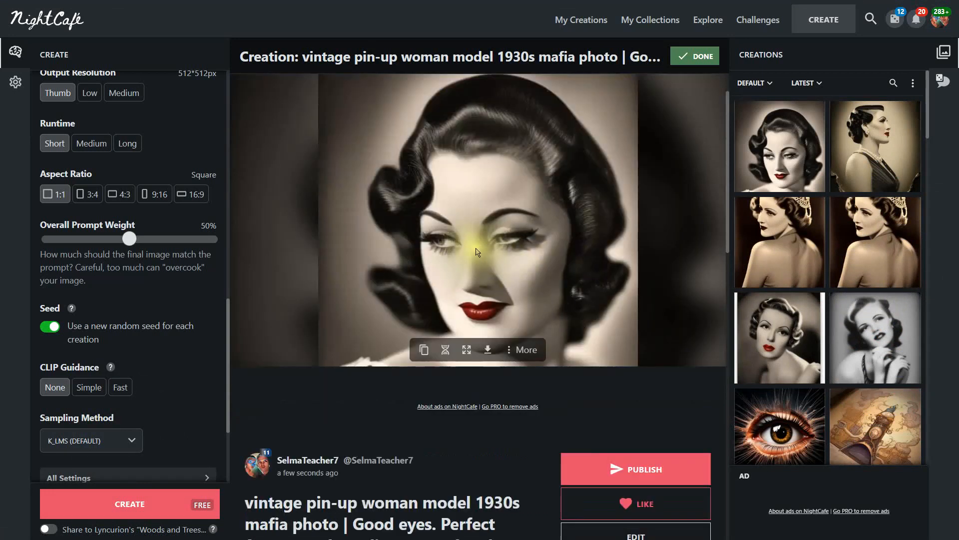
pyautogui.click(644, 469)
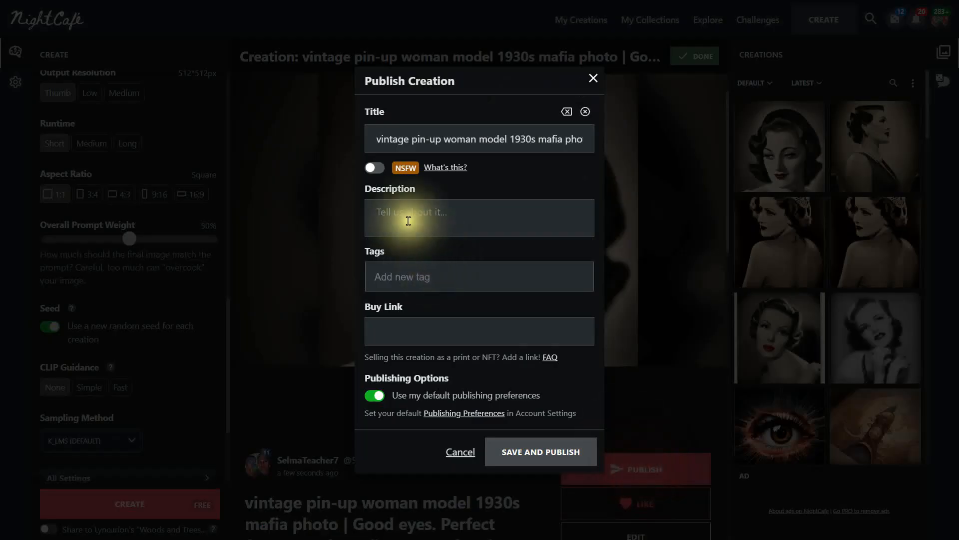
pyautogui.write('open-prompt-gang')
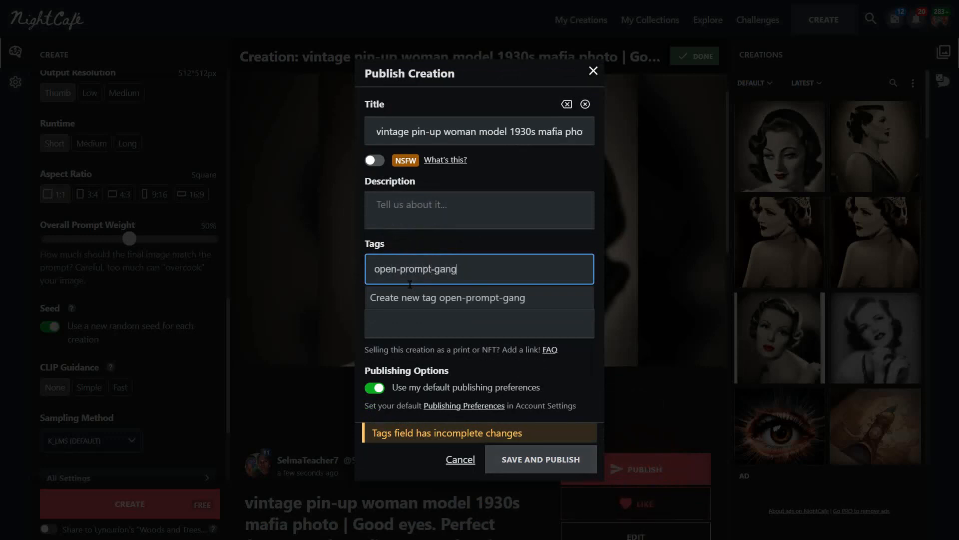
pyautogui.press('Return')
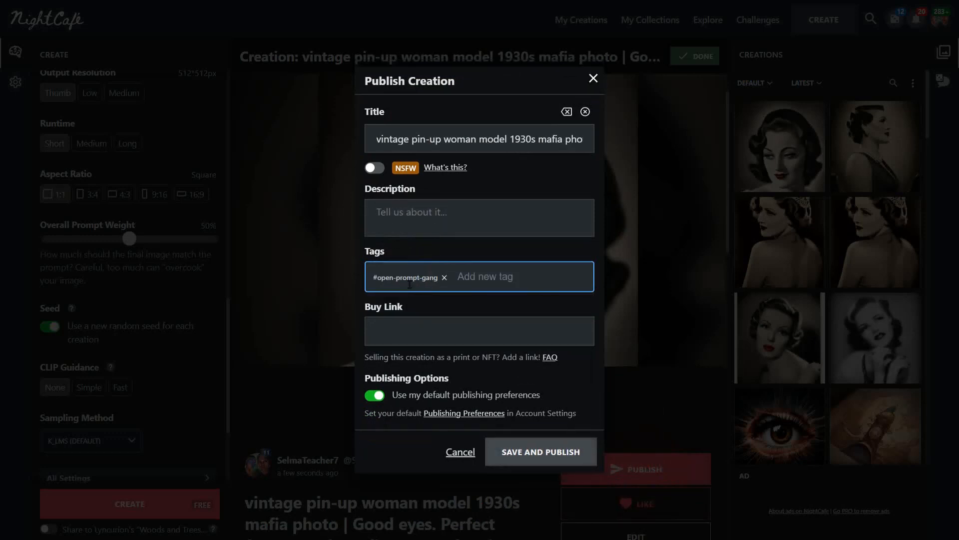
pyautogui.click(544, 452)
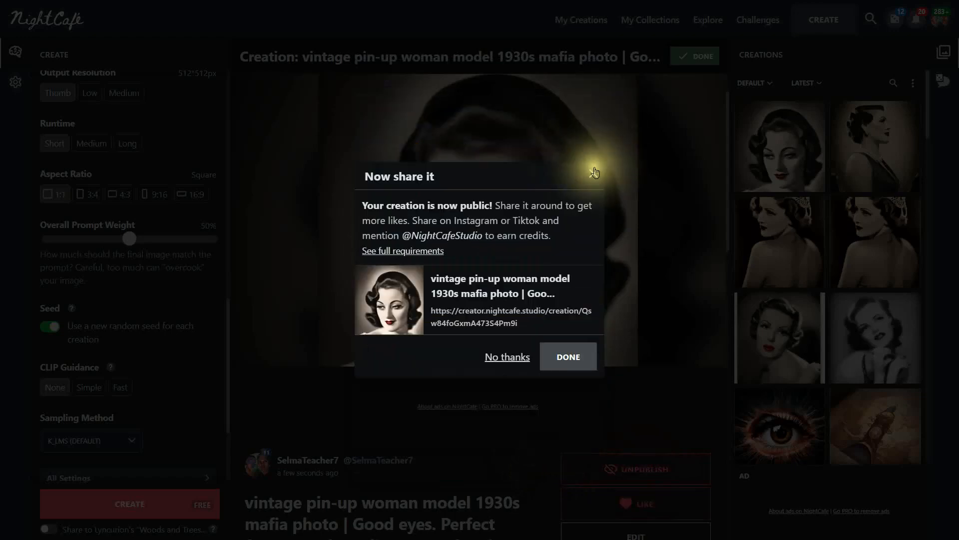
pyautogui.click(595, 172)
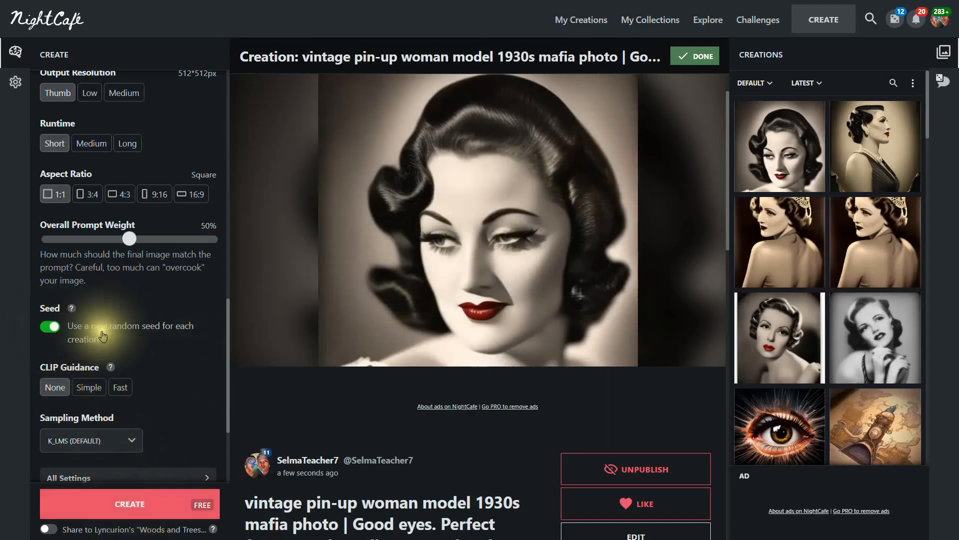
# - Generate the same prompt with the Stable Diffusion 2.1 model and the new random seed for each creation turned off
pyautogui.click(57, 330)
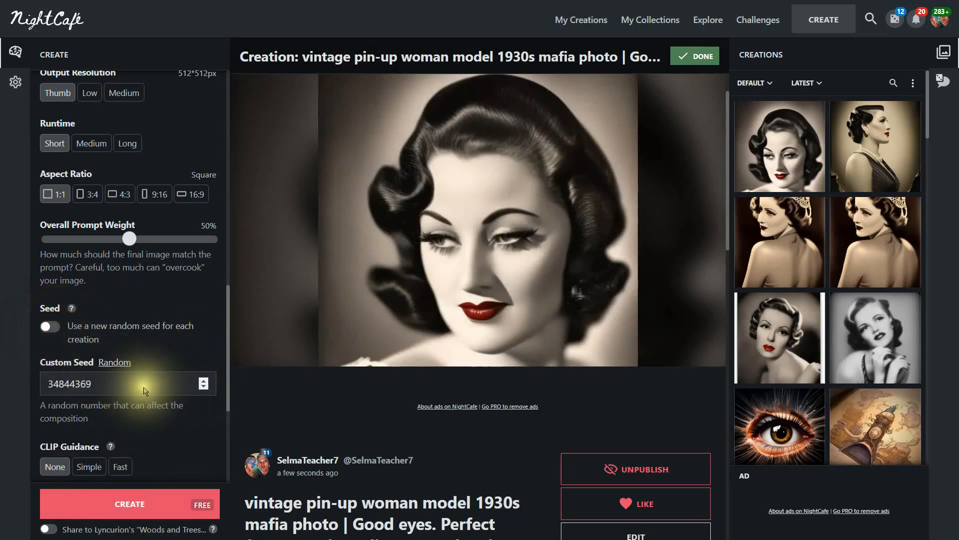
pyautogui.scroll(8, 222, 370)
pyautogui.scroll(6, 222, 370)
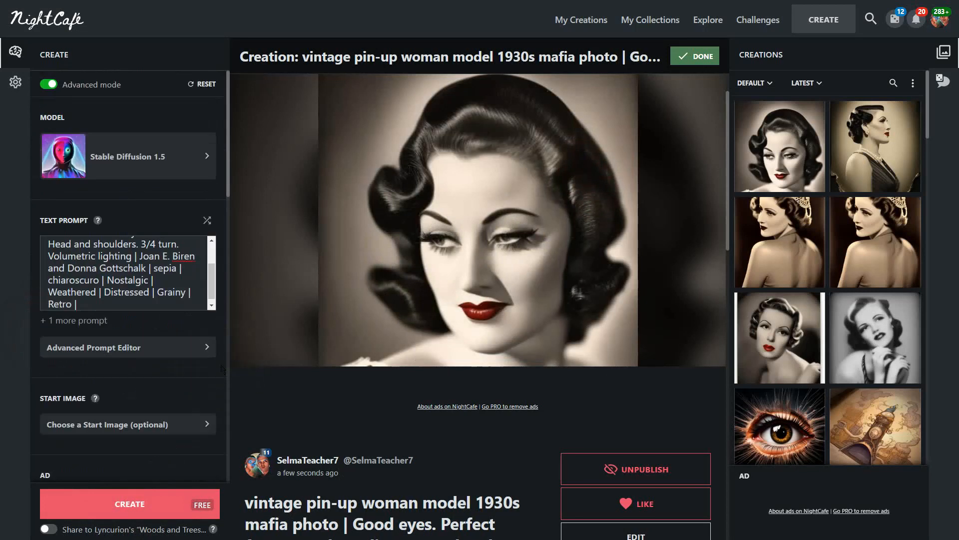
pyautogui.click(100, 155)
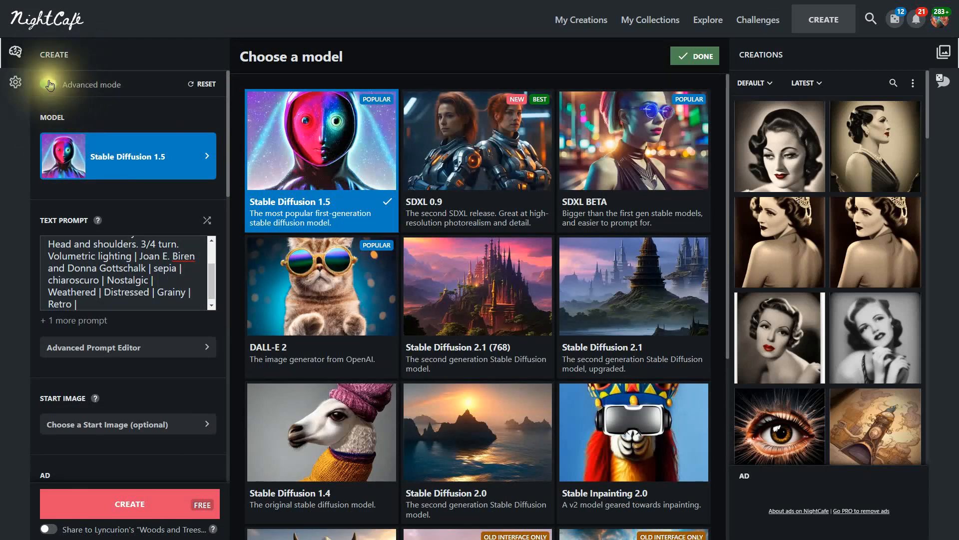
pyautogui.scroll(-1, 181, 243)
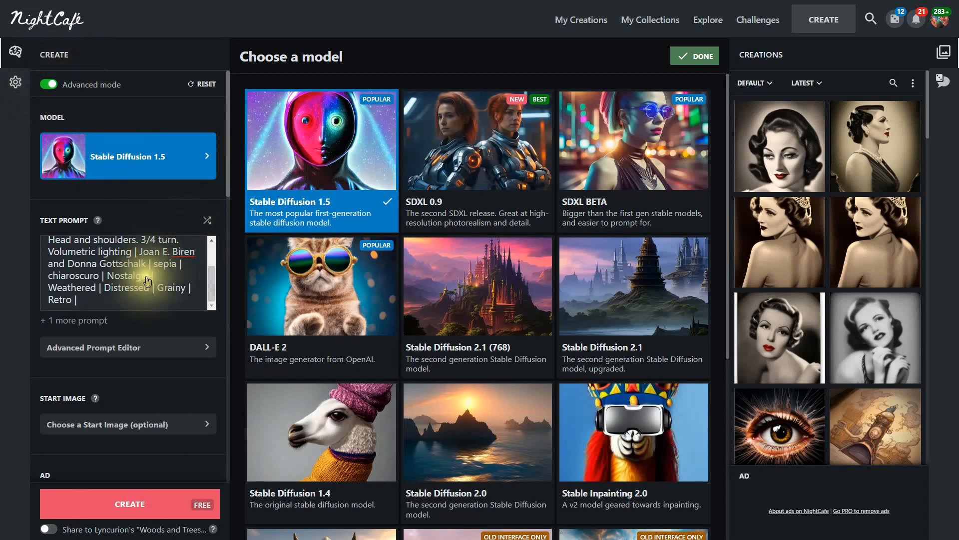
pyautogui.scroll(-8, 146, 281)
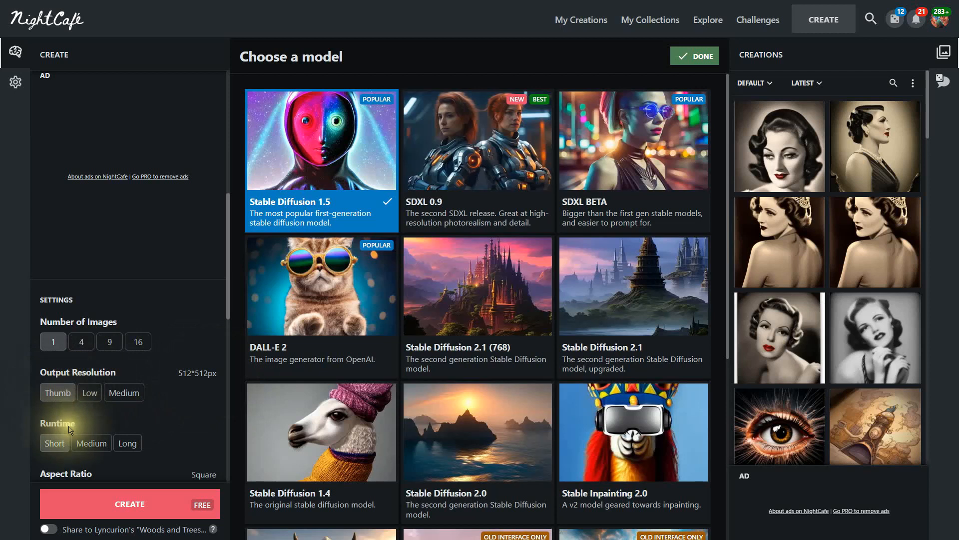
pyautogui.scroll(-2, 95, 345)
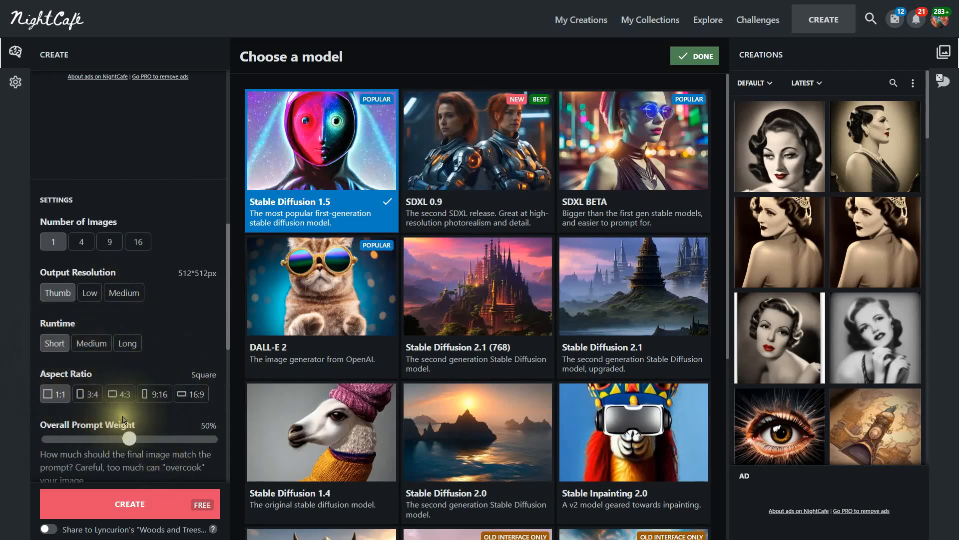
pyautogui.scroll(-4, 123, 419)
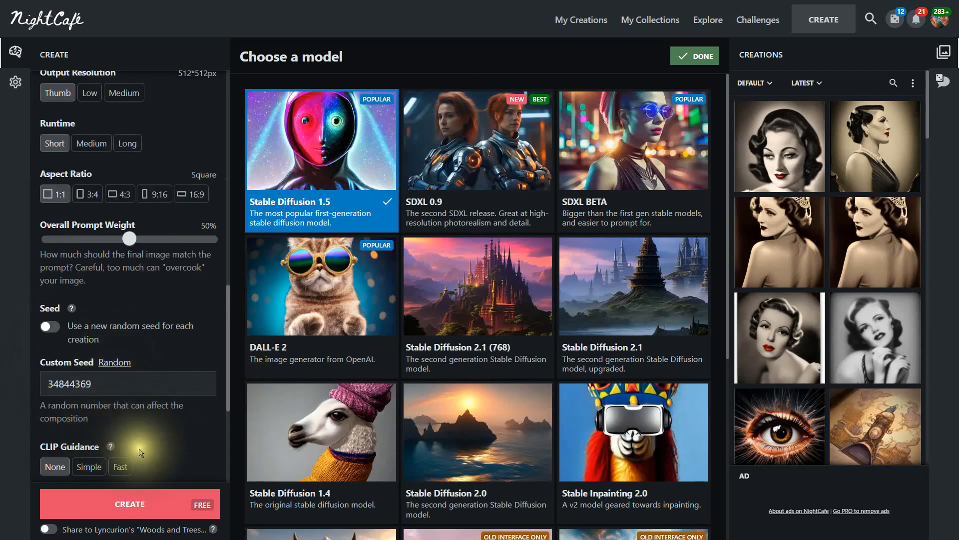
pyautogui.scroll(10, 145, 439)
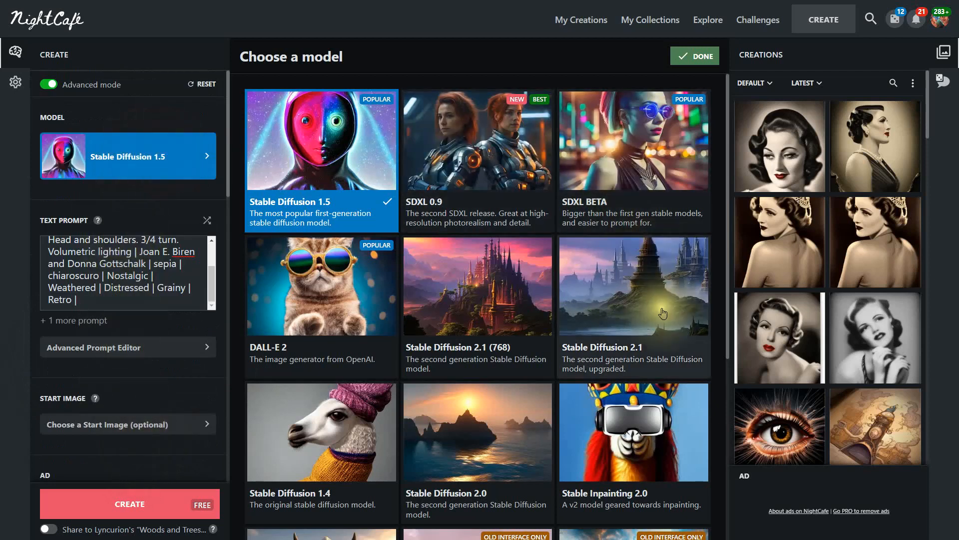
pyautogui.click(629, 299)
pyautogui.click(152, 505)
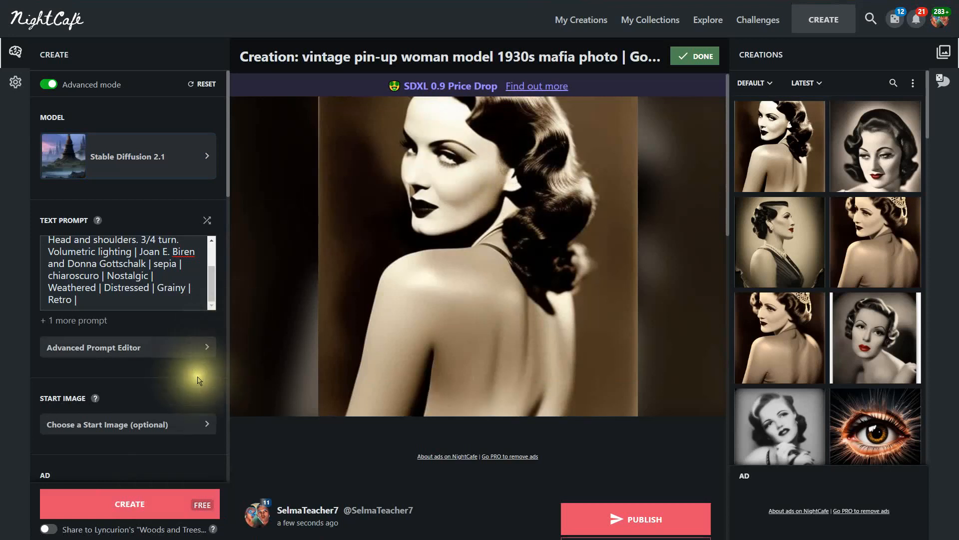
# - Turn the new random seed for each creation back on and generate another image with Stable Diffusion 2.1
pyautogui.scroll(-6, 197, 377)
pyautogui.scroll(-9, 196, 380)
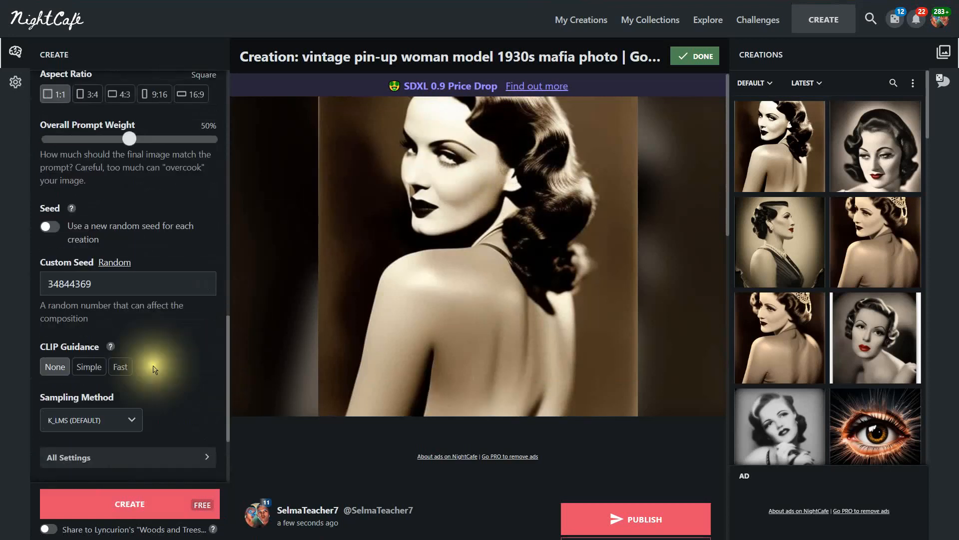
pyautogui.click(55, 228)
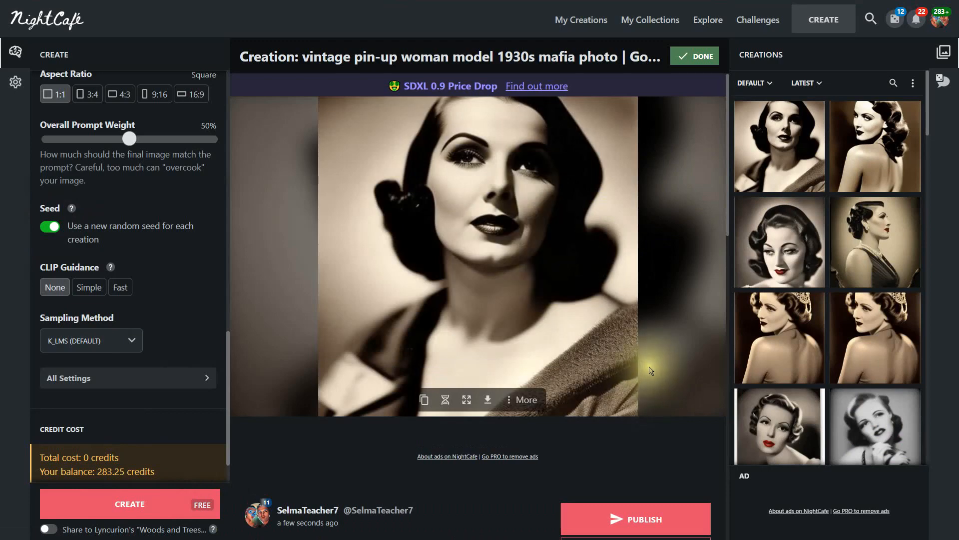
# - Publish the new Stable Diffusion 2.1 portrait with the tag "open-prompt-gang" and finish the sharing dialog
pyautogui.scroll(-2, 639, 370)
pyautogui.click(627, 421)
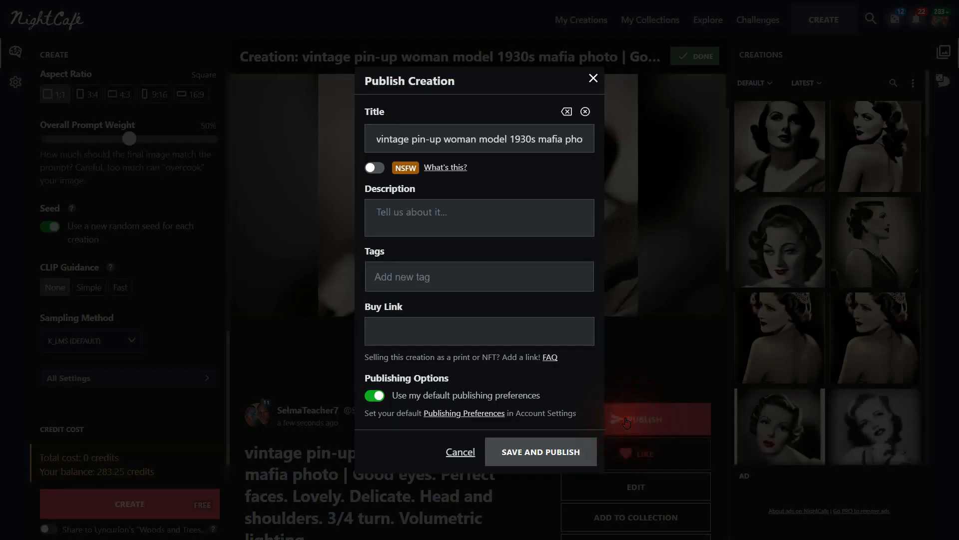
pyautogui.click(431, 274)
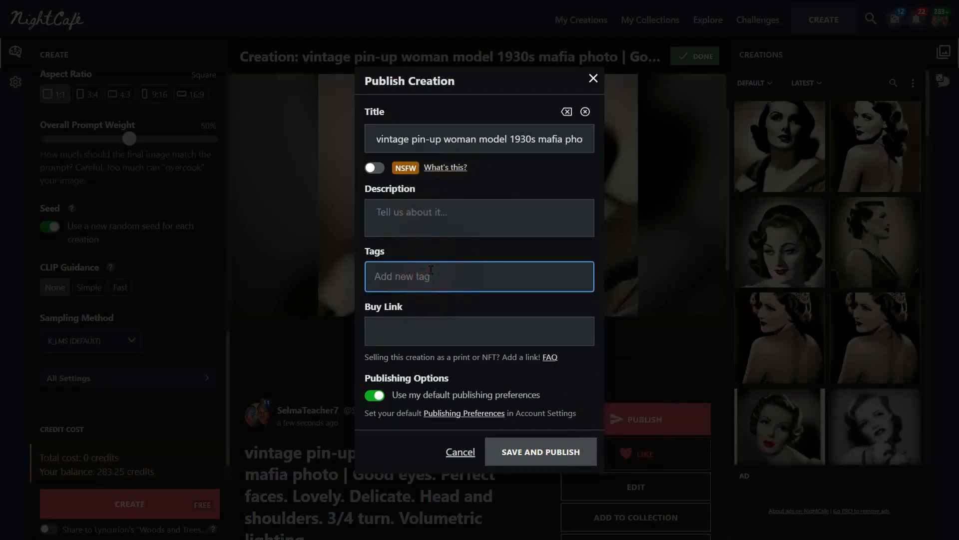
pyautogui.write('open-prompt-gan')
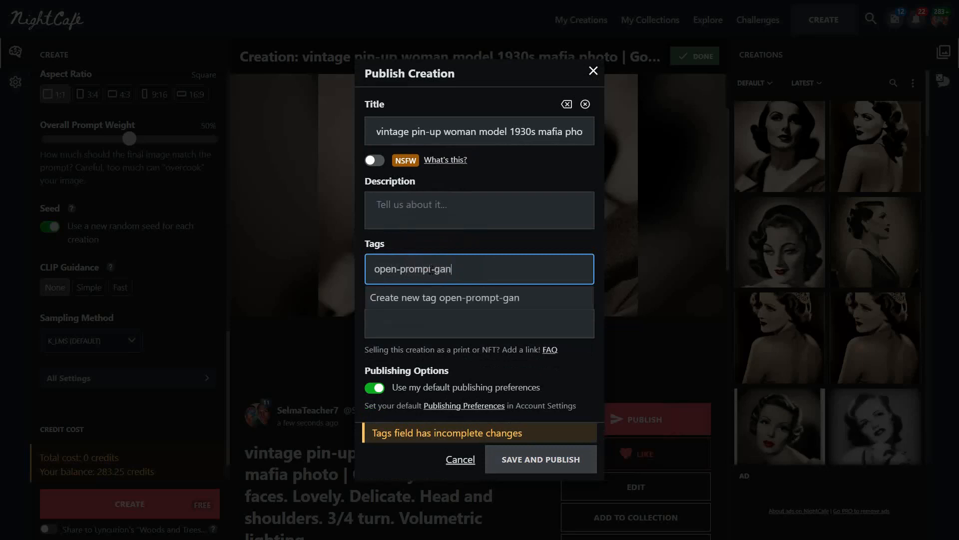
pyautogui.press('Return')
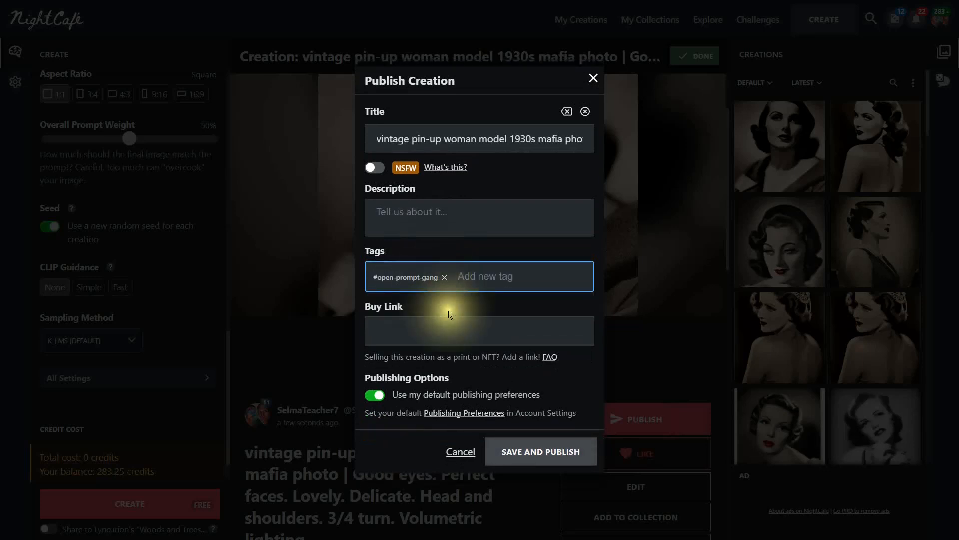
pyautogui.click(536, 448)
pyautogui.click(565, 358)
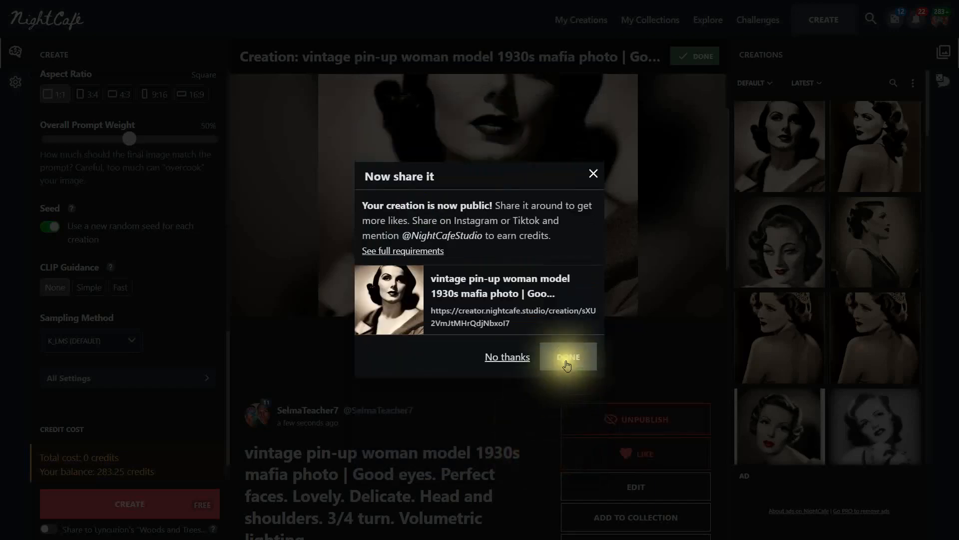
# - Change the generation model to Stable Diffusion 2.0 and generate the image
pyautogui.scroll(-4, 603, 445)
pyautogui.scroll(6, 603, 444)
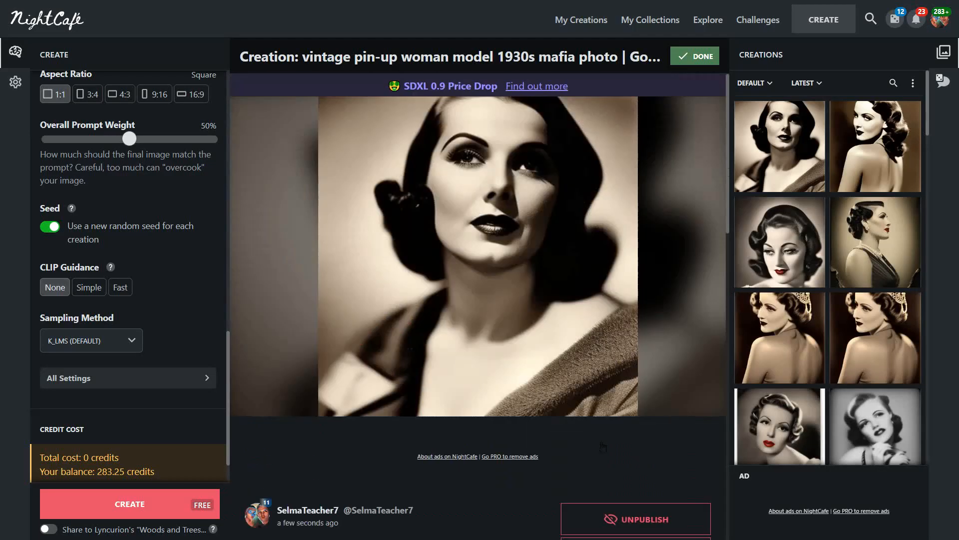
pyautogui.moveTo(409, 315)
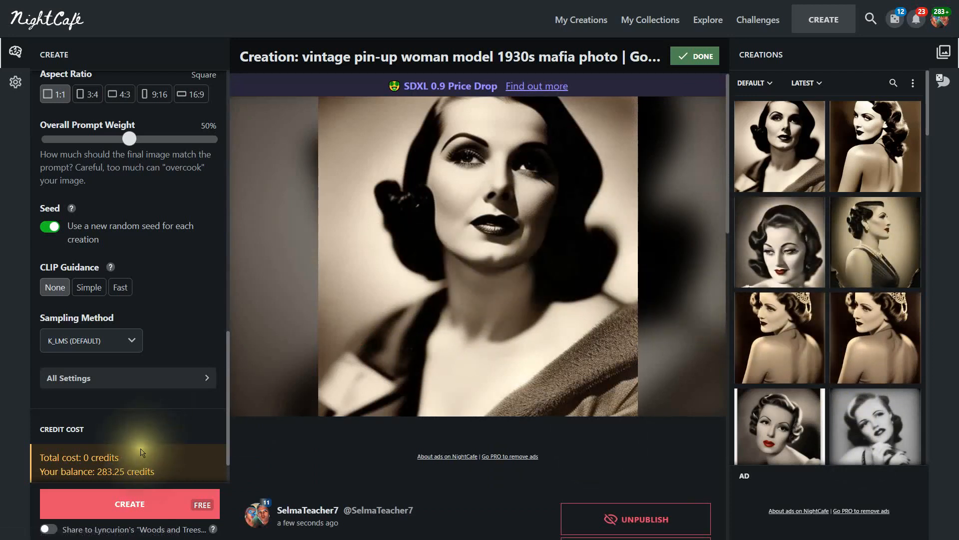
pyautogui.scroll(1, 156, 217)
pyautogui.scroll(12, 156, 217)
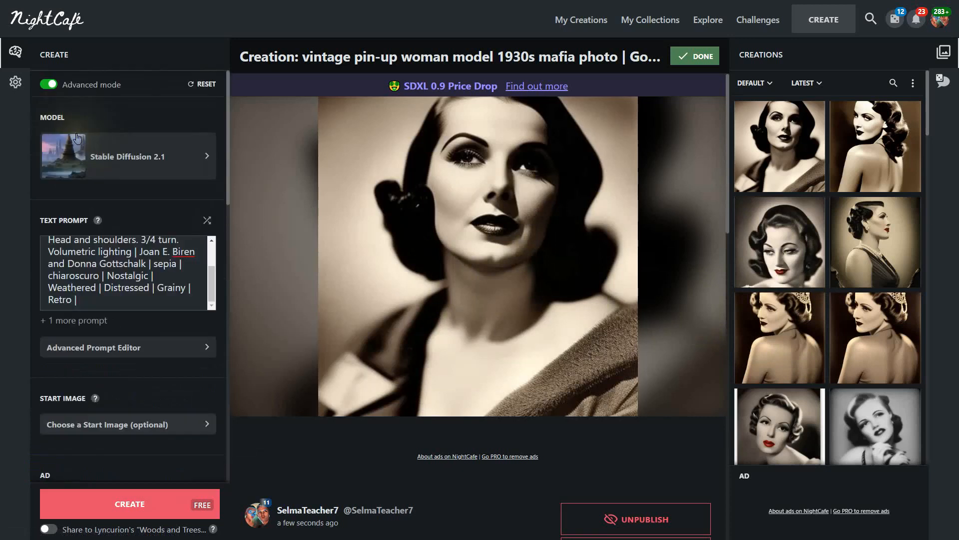
pyautogui.click(122, 156)
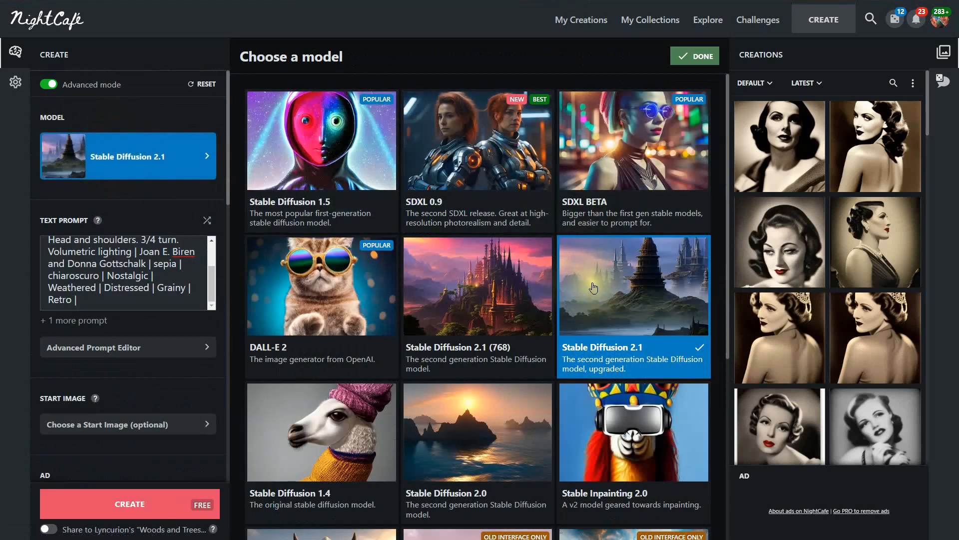
pyautogui.scroll(-2, 564, 351)
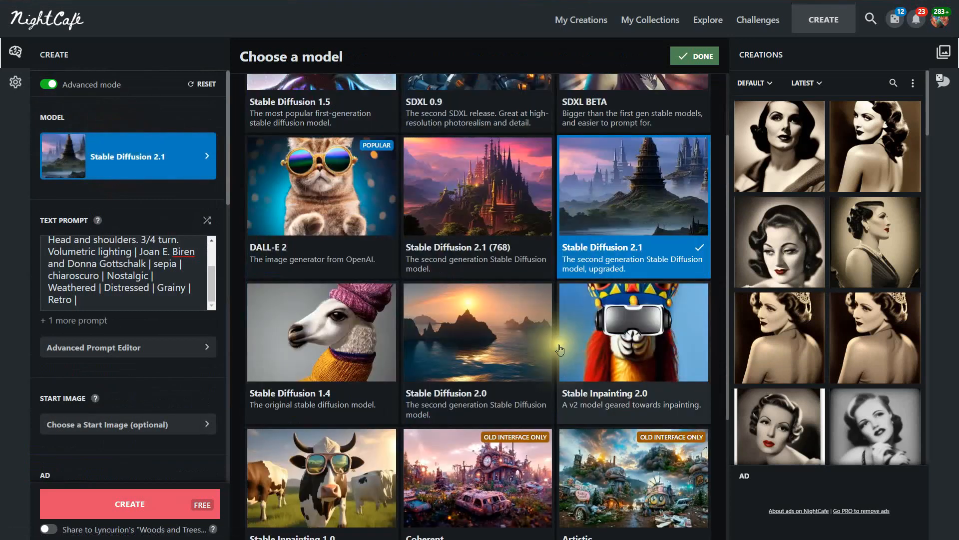
pyautogui.click(481, 349)
pyautogui.click(138, 508)
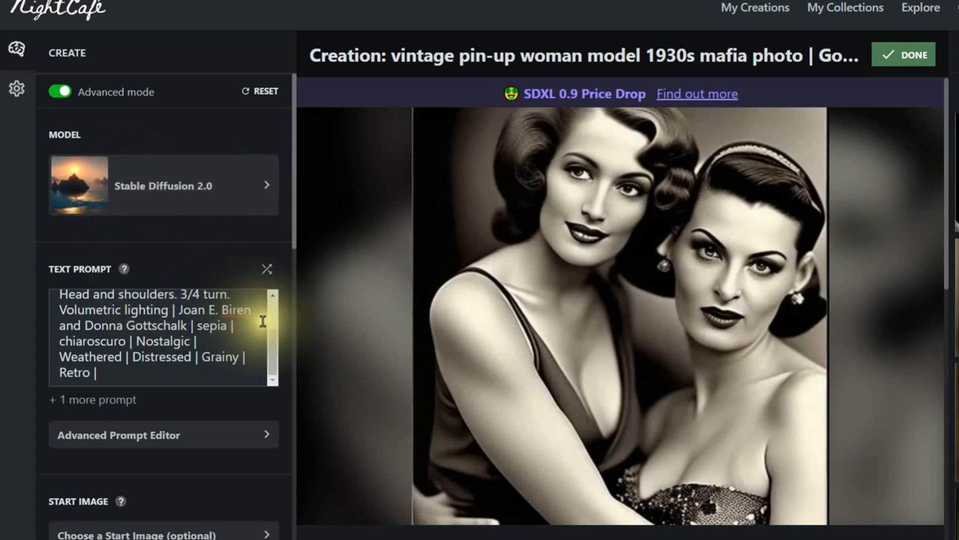
# - Examine the text prompts and their weights in the creation settings of the Stable Diffusion 2.0 image
pyautogui.scroll(-5, 547, 506)
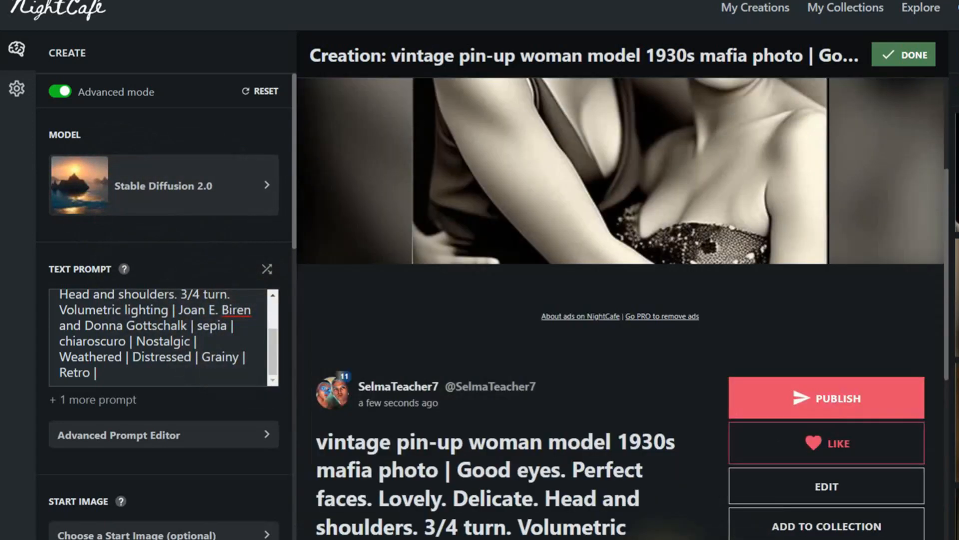
pyautogui.scroll(-9, 575, 499)
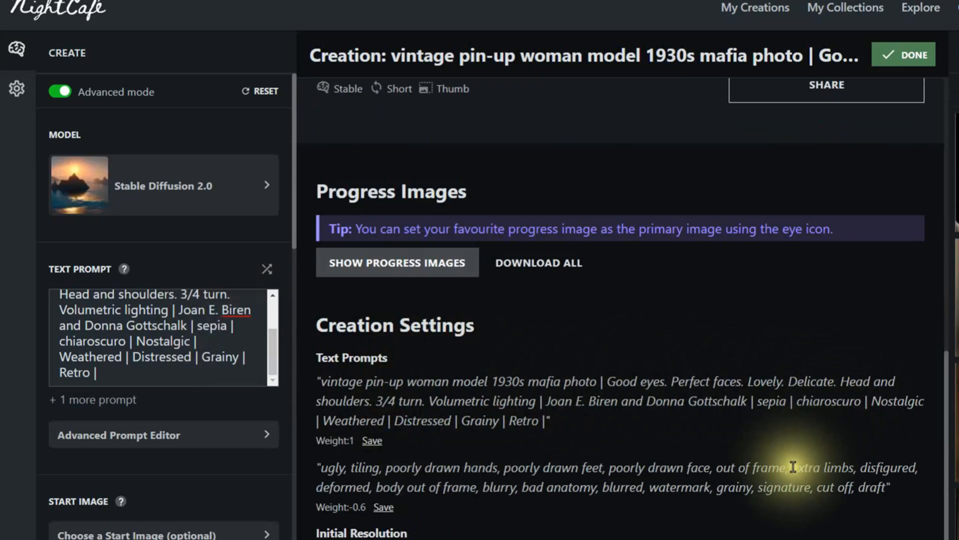
# - Change the generation model to SDXL BETA and generate the image from the same prompt
pyautogui.scroll(10, 793, 460)
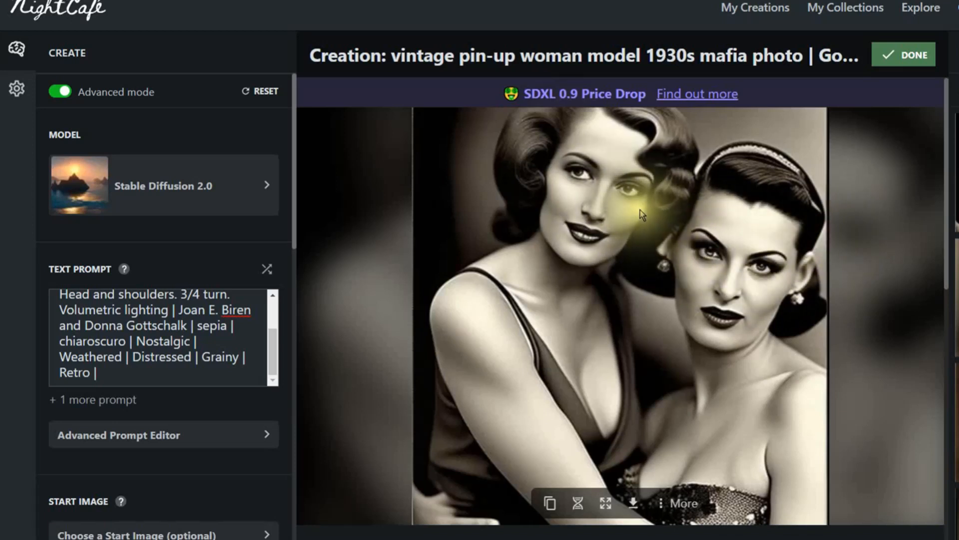
pyautogui.click(198, 191)
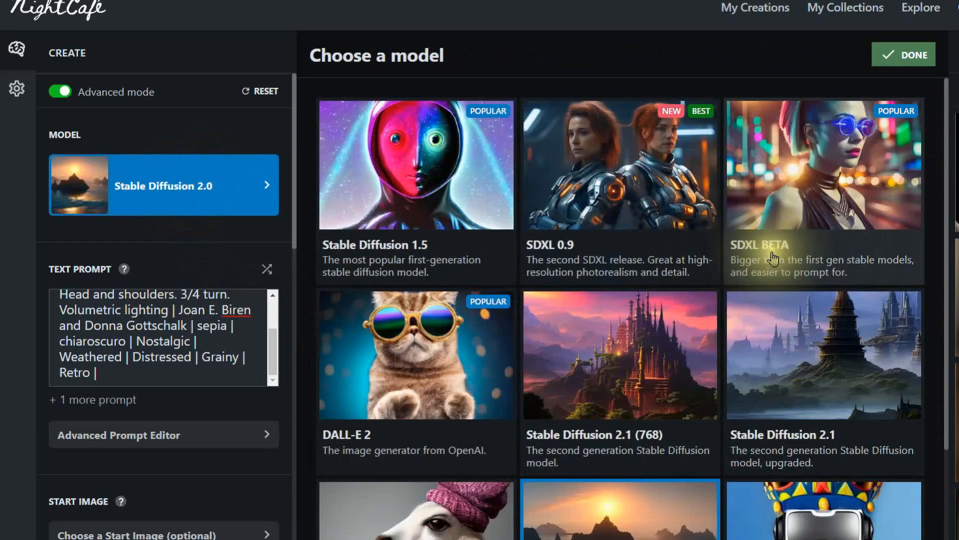
pyautogui.click(838, 190)
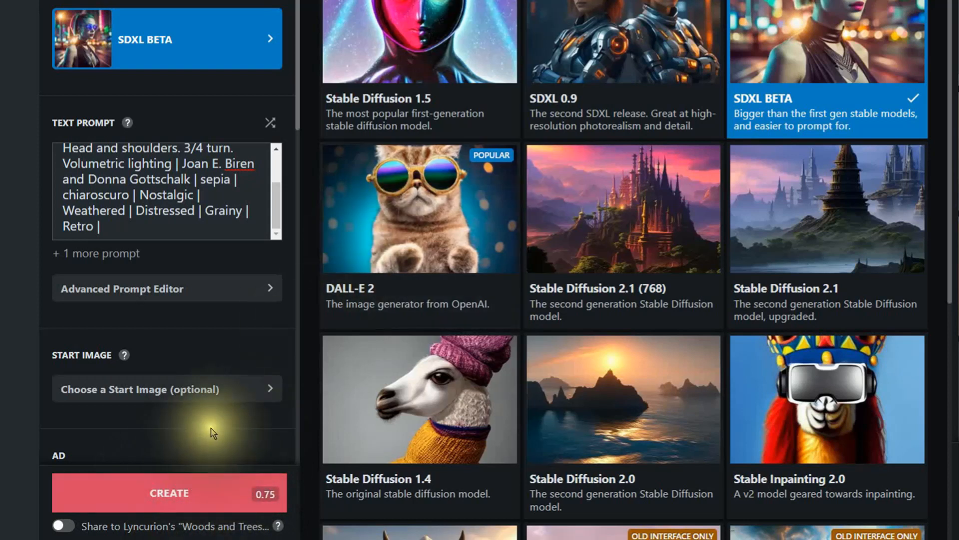
pyautogui.click(191, 496)
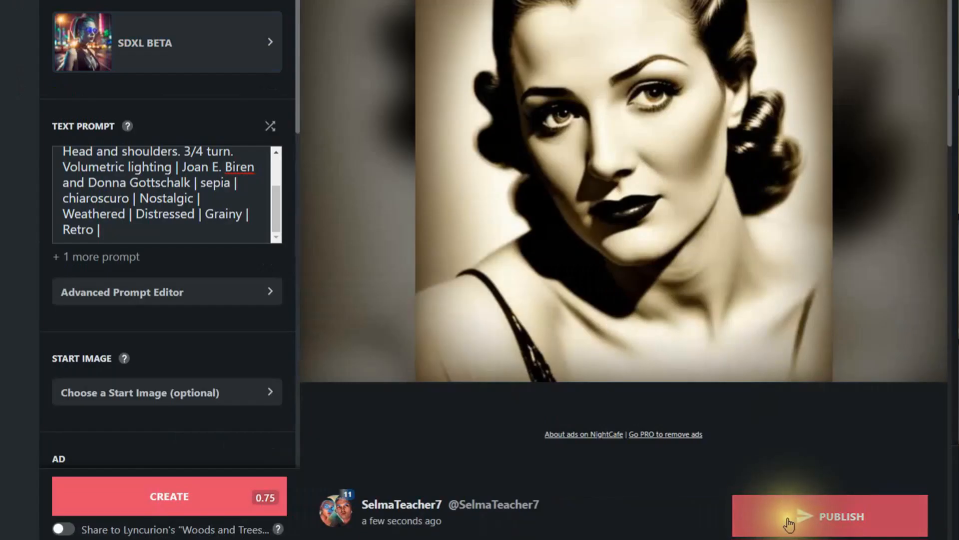
# - Publish the SDXL BETA portrait with the tag "open-prompt-gang" and dismiss the sharing dialog
pyautogui.click(789, 522)
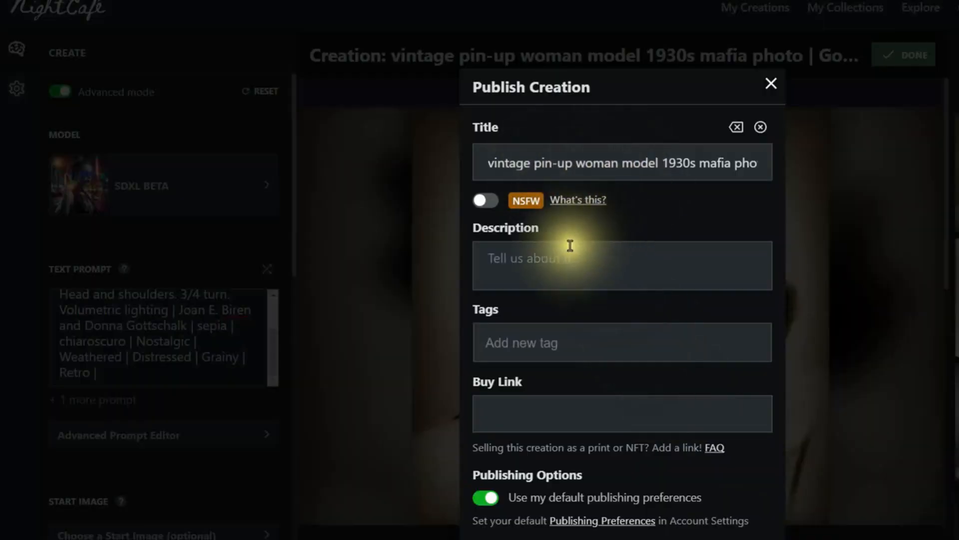
pyautogui.click(551, 340)
pyautogui.write('open-prompt-gang')
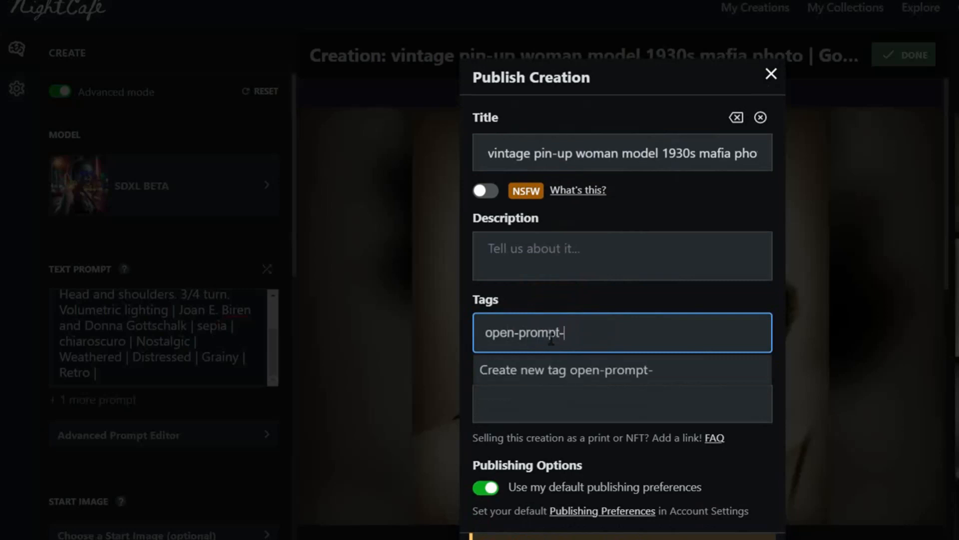
pyautogui.click(584, 376)
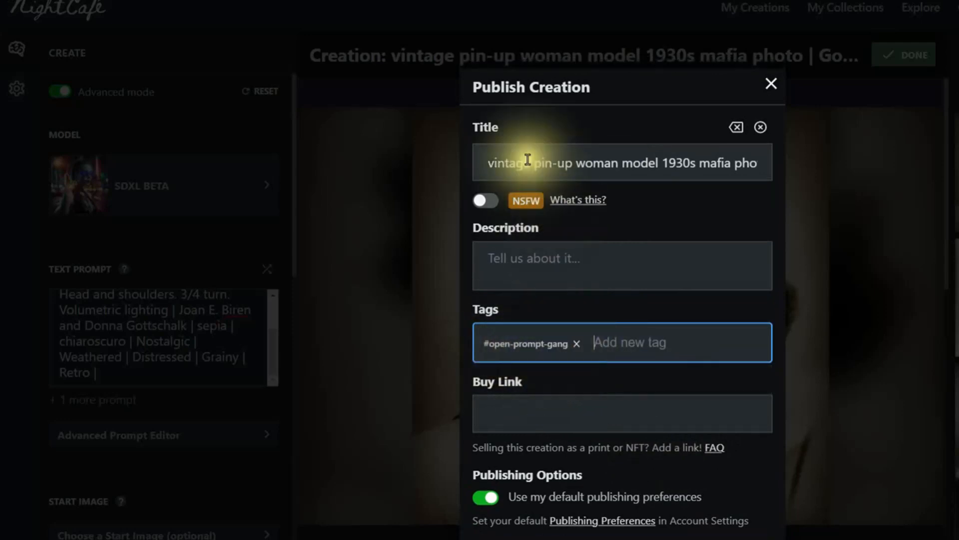
pyautogui.click(677, 539)
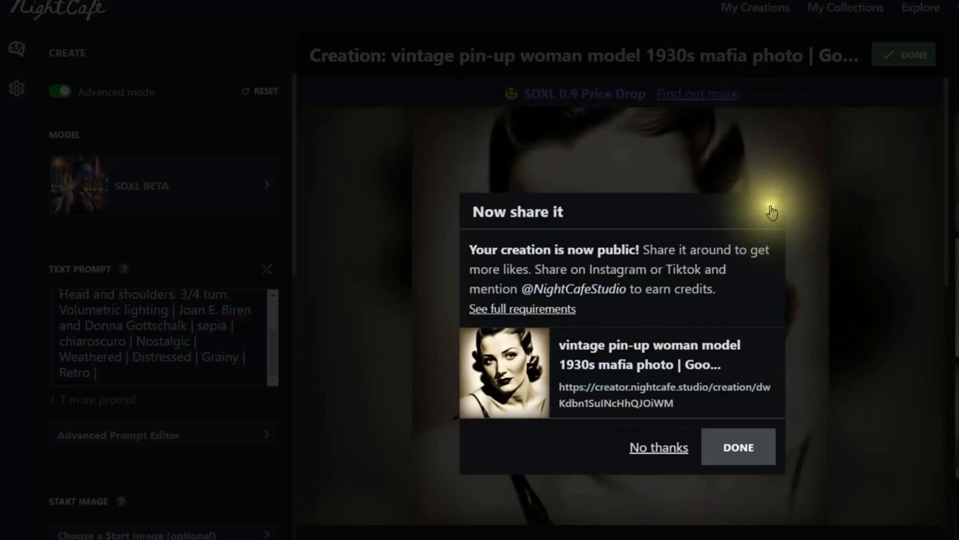
pyautogui.click(771, 207)
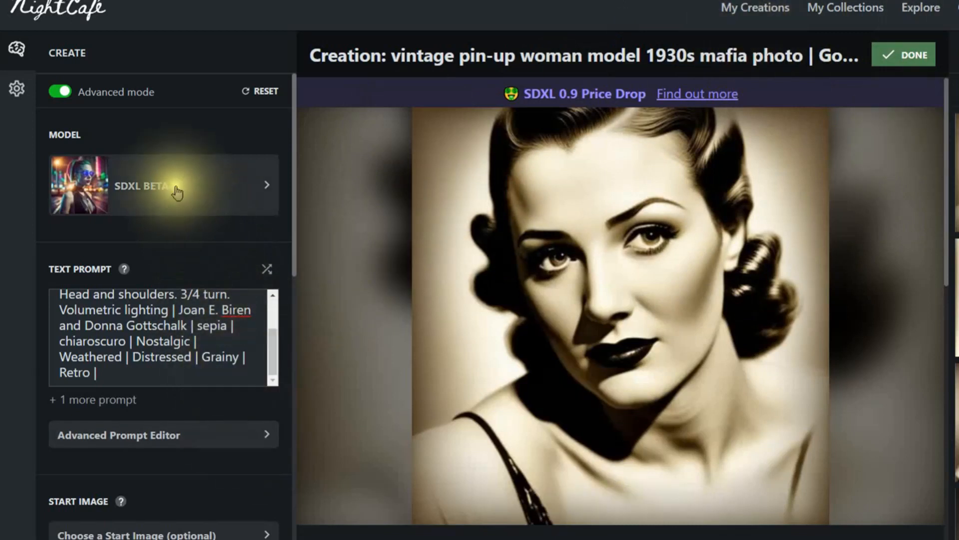
# - Change the generation model to SDXL 0.9, check the generation settings, and generate the image
pyautogui.click(145, 193)
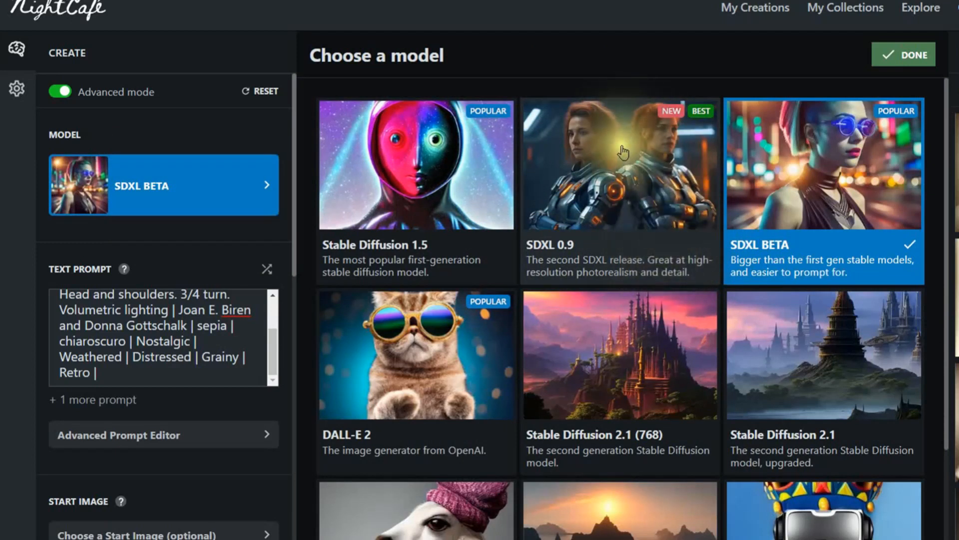
pyautogui.click(630, 168)
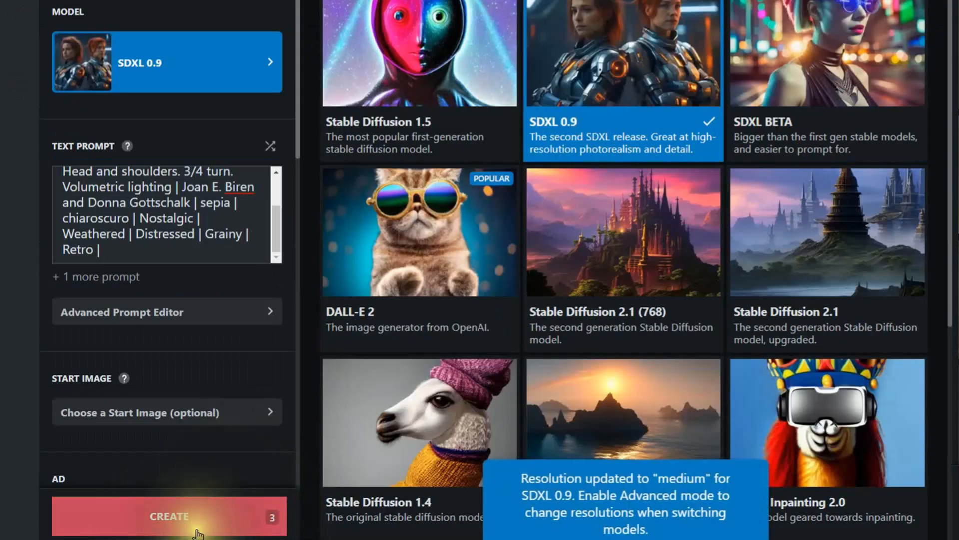
pyautogui.scroll(-5, 199, 431)
pyautogui.scroll(-10, 199, 430)
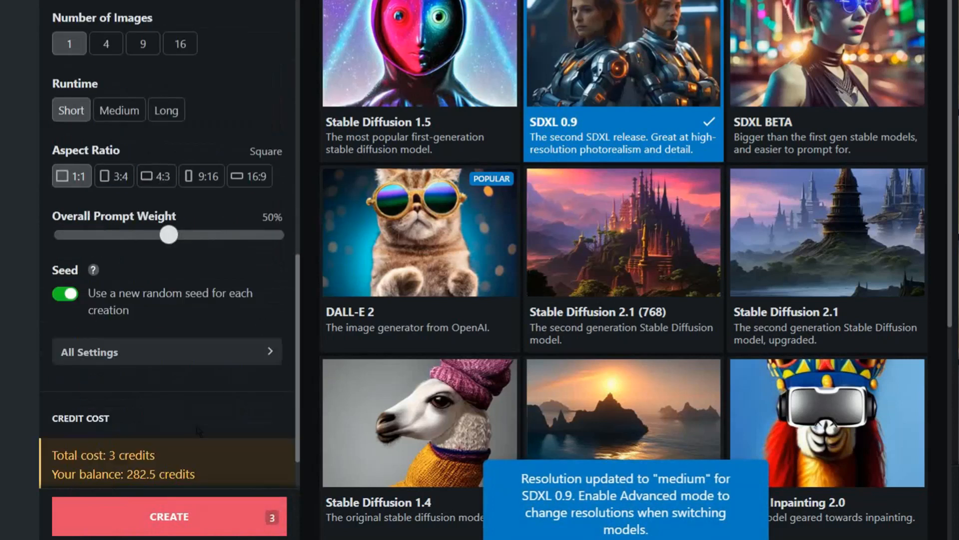
pyautogui.scroll(4, 106, 250)
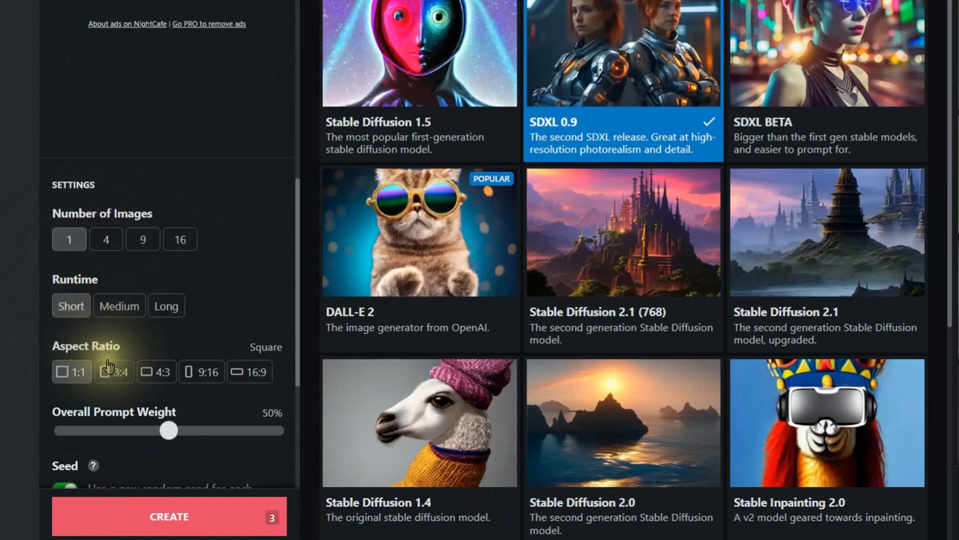
pyautogui.scroll(6, 247, 302)
pyautogui.scroll(5, 247, 301)
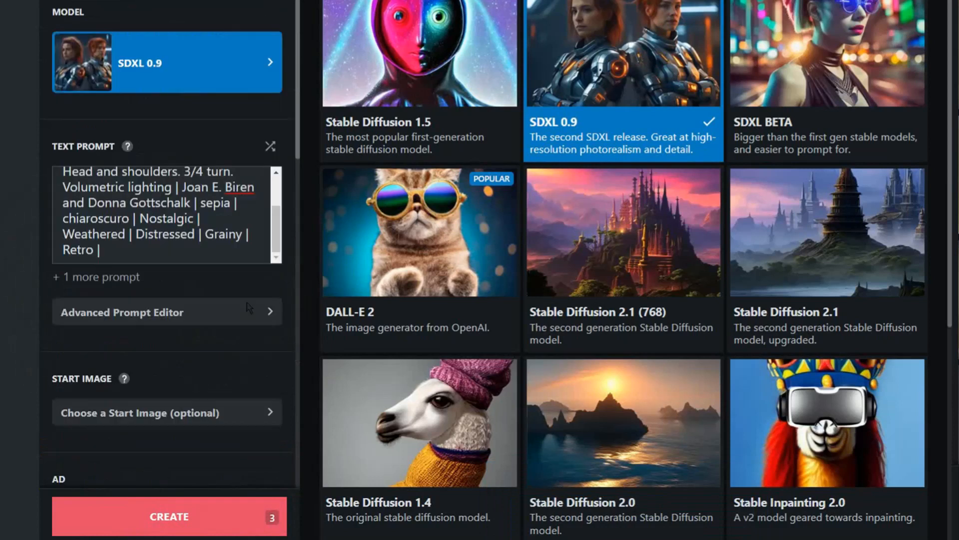
pyautogui.click(145, 515)
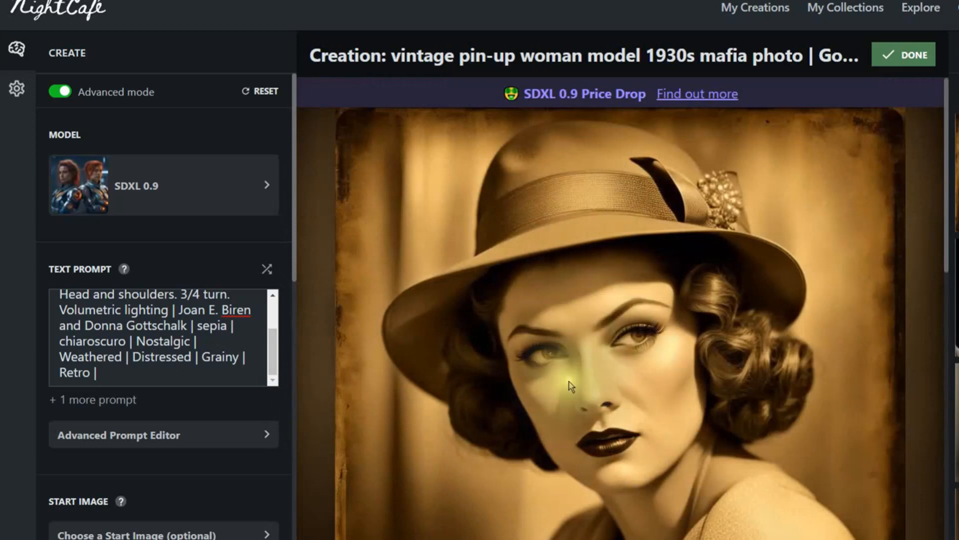
# - Publish the SDXL 0.9 portrait of the woman in a hat with the tag "open-prompt-gang" and finish the sharing dialog
pyautogui.scroll(-1, 644, 387)
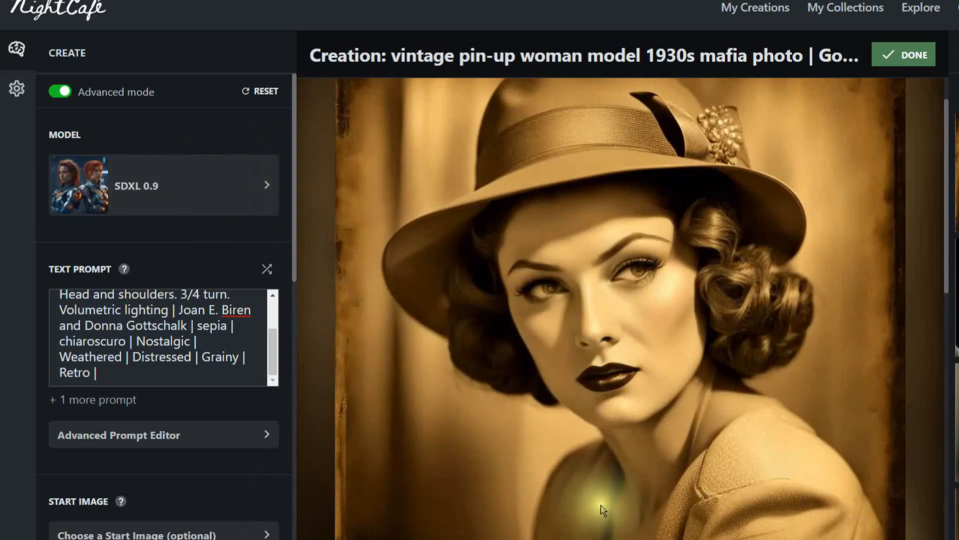
pyautogui.scroll(-5, 729, 538)
pyautogui.click(780, 486)
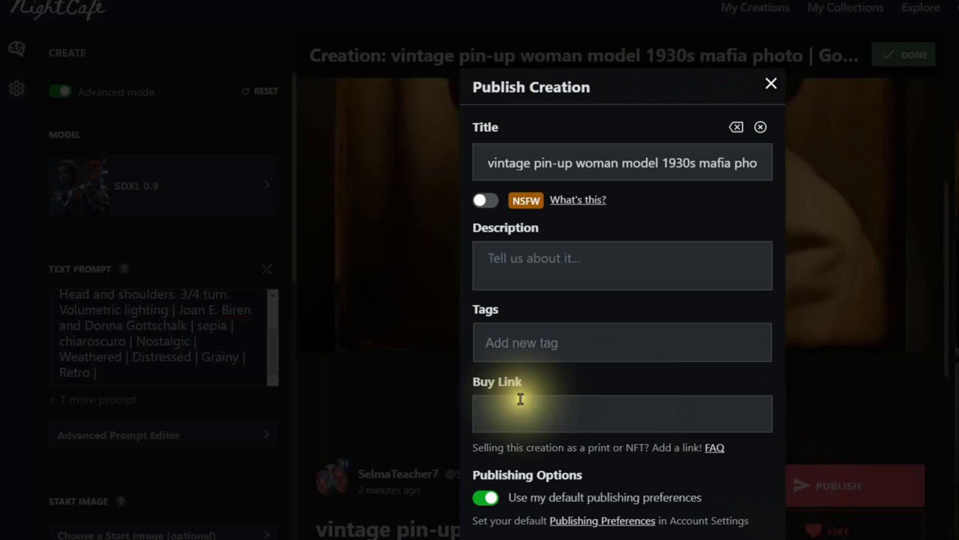
pyautogui.click(521, 341)
pyautogui.write('open-promp')
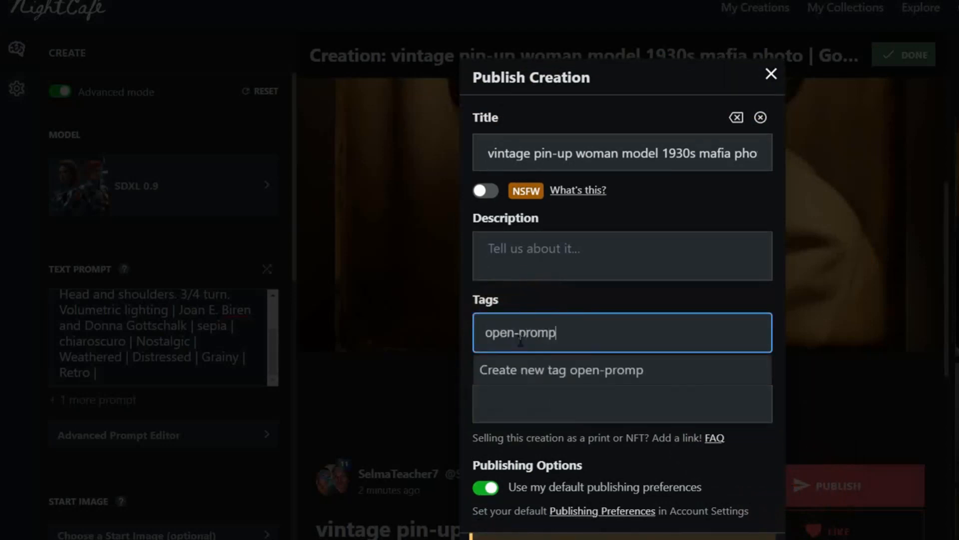
pyautogui.write('t-gang')
pyautogui.press('Return')
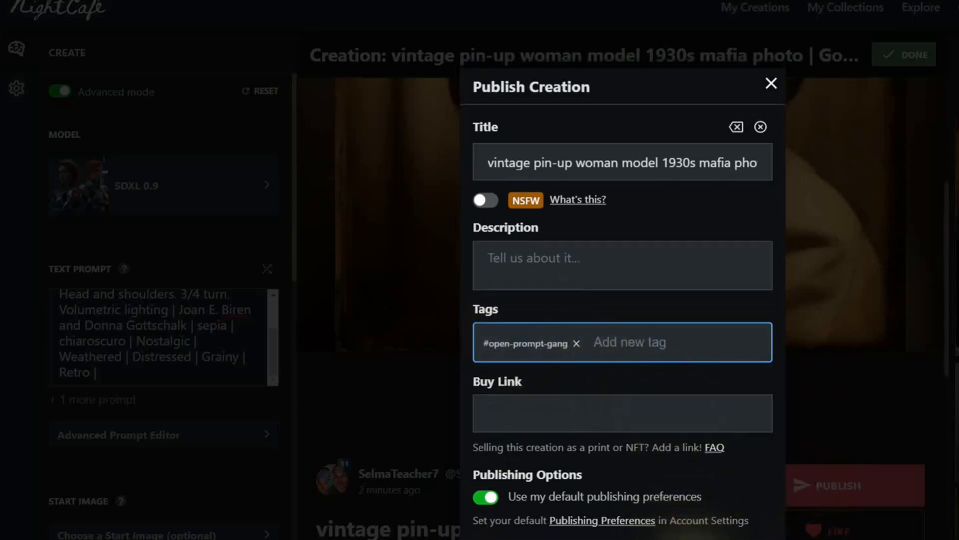
pyautogui.click(697, 539)
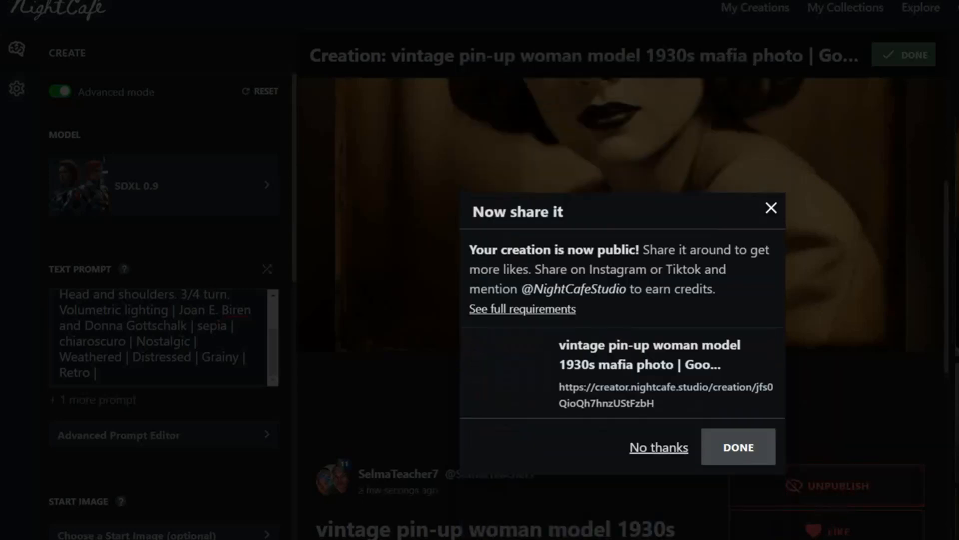
pyautogui.click(732, 449)
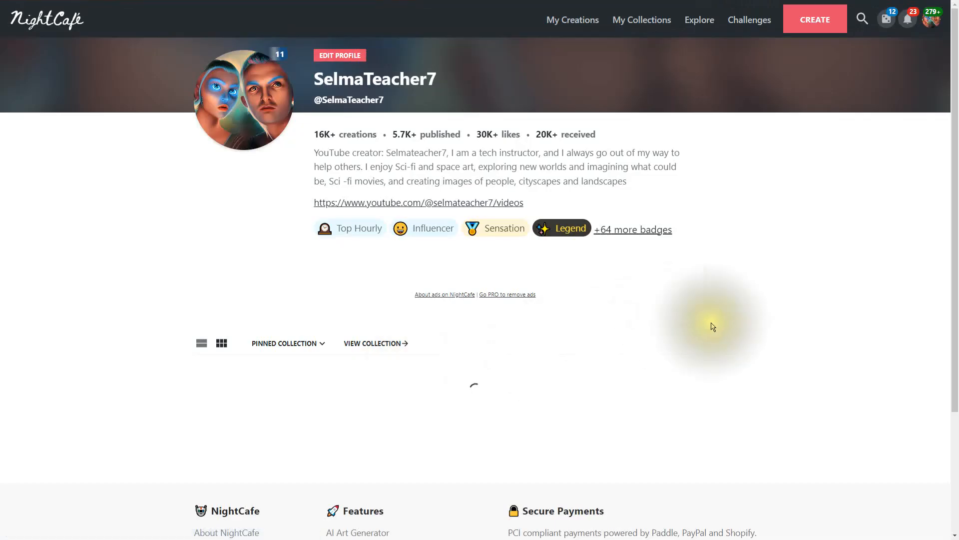
# - Browse the pinned collection on the profile page and open the "Strawberry" creation
pyautogui.scroll(-4, 721, 328)
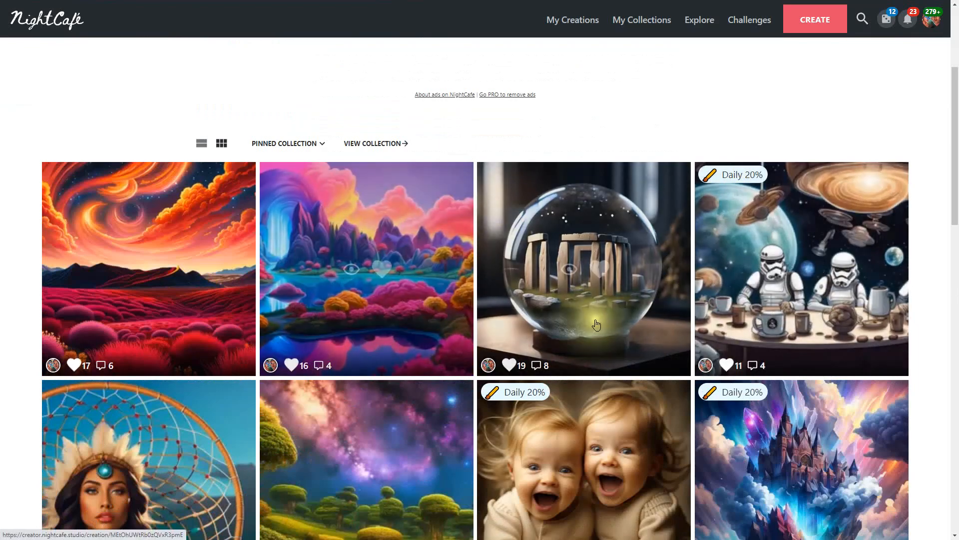
pyautogui.scroll(4, 622, 339)
pyautogui.scroll(-12, 521, 271)
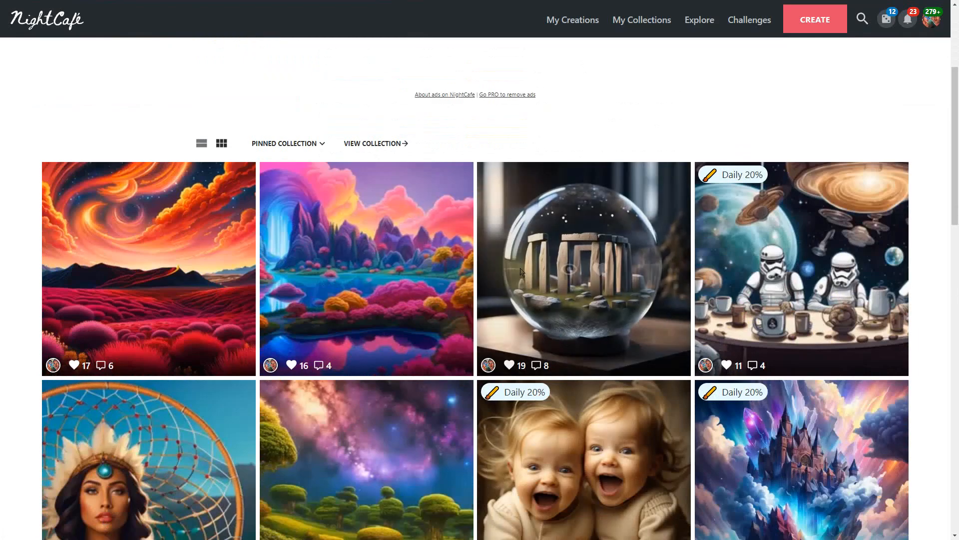
pyautogui.scroll(-18, 521, 271)
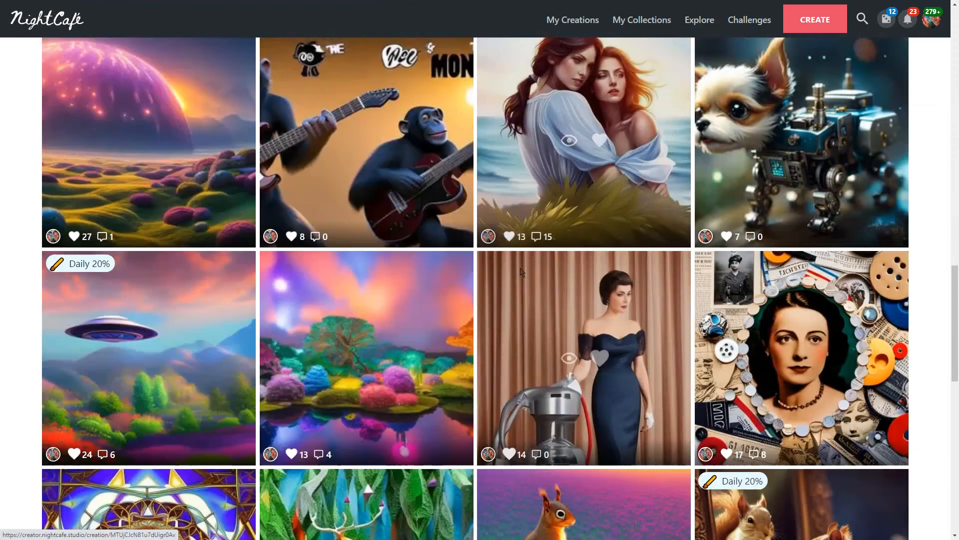
pyautogui.scroll(-2, 521, 271)
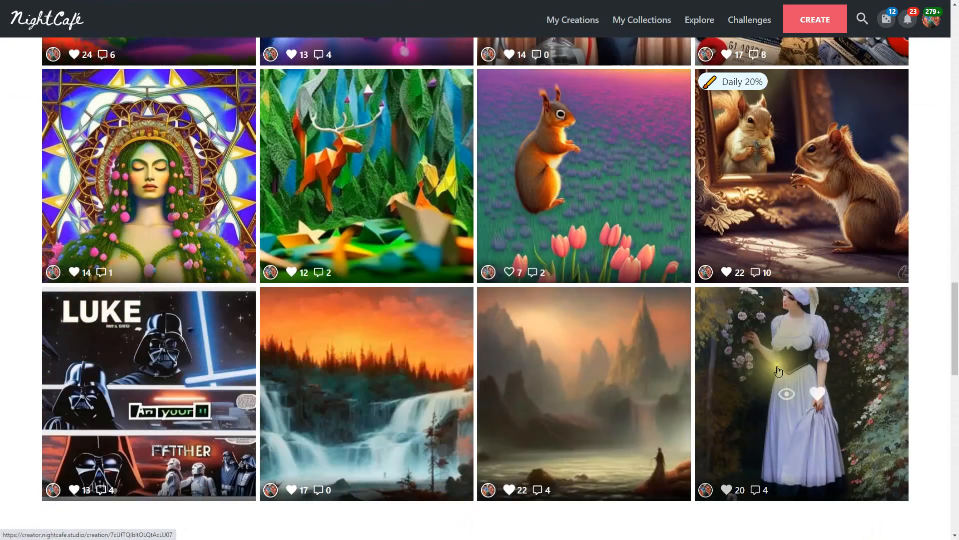
pyautogui.scroll(-12, 778, 370)
pyautogui.scroll(-8, 779, 371)
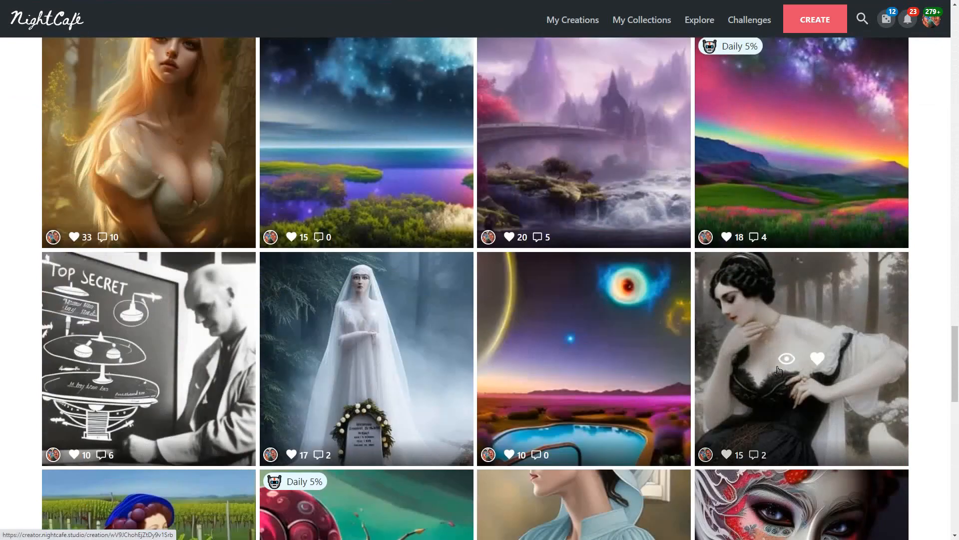
pyautogui.click(848, 363)
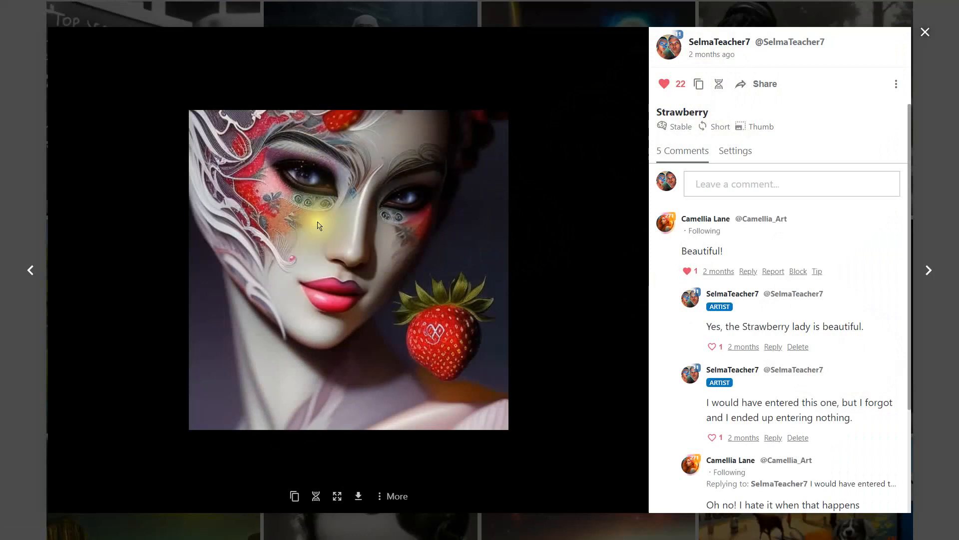
# - Copy the main text prompt from the settings of the "Strawberry" creation and close the creation
pyautogui.click(740, 154)
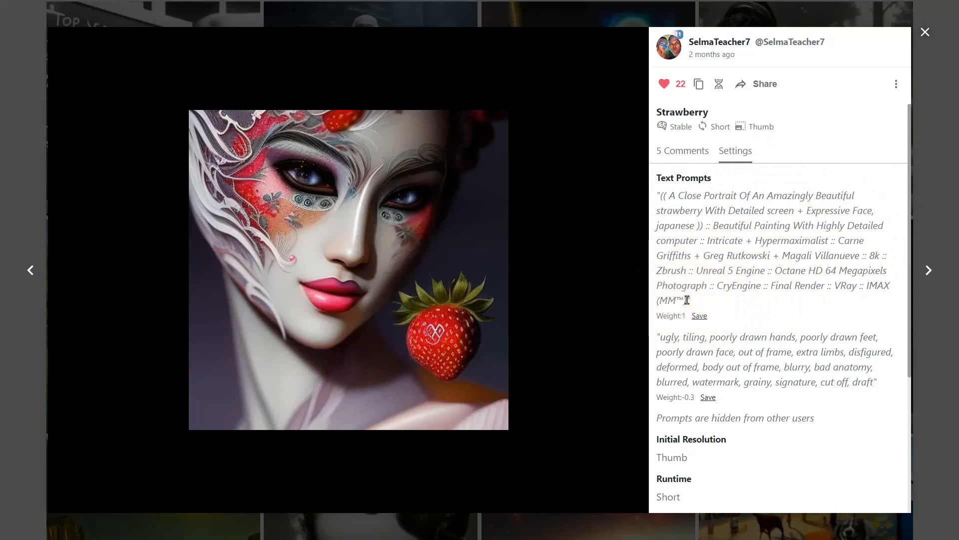
pyautogui.moveTo(687, 300); pyautogui.dragTo(663, 196)
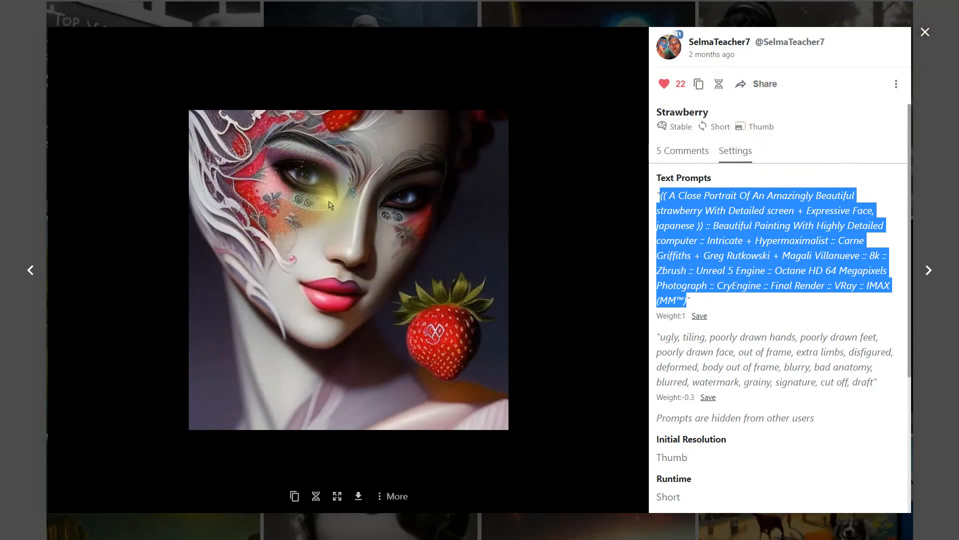
pyautogui.click(925, 32)
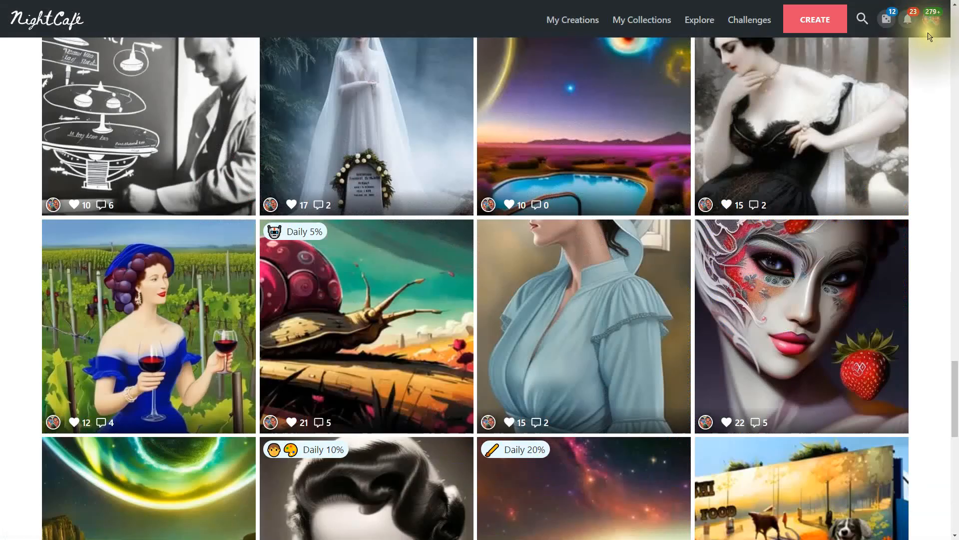
# - Start a new creation, replace its text prompt with the copied strawberry portrait prompt, and generate the image with SDXL 0.9
pyautogui.click(813, 23)
pyautogui.click(276, 399)
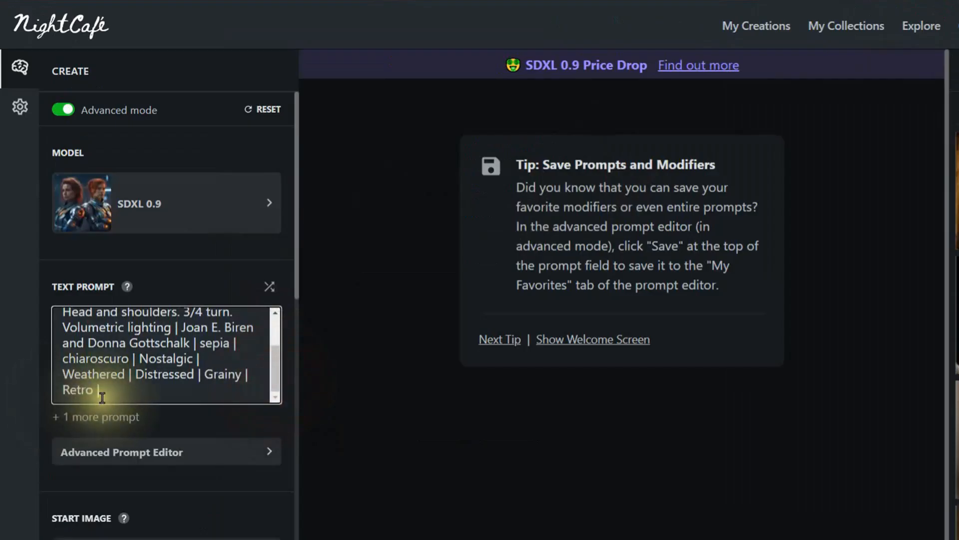
pyautogui.moveTo(102, 398); pyautogui.dragTo(36, 306)
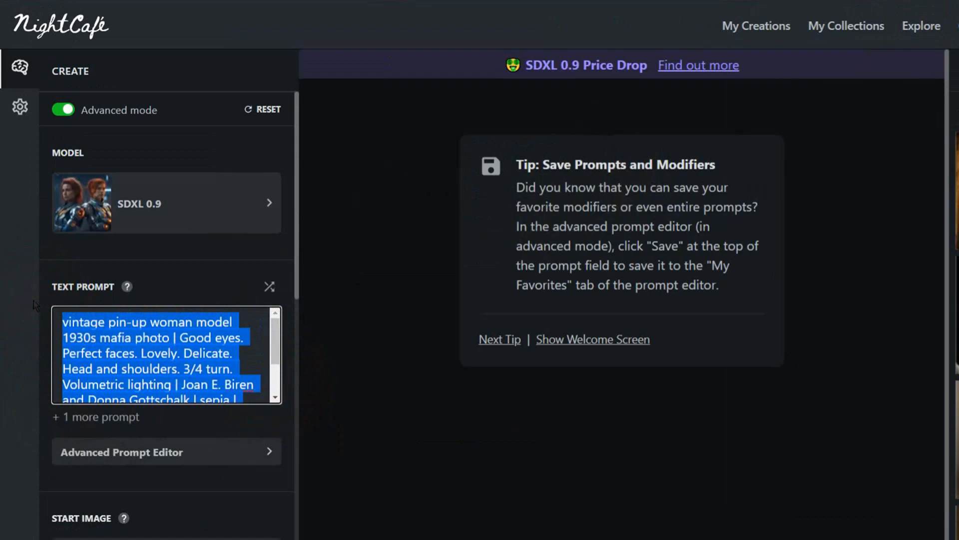
pyautogui.hotkey('ctrl', 'v')
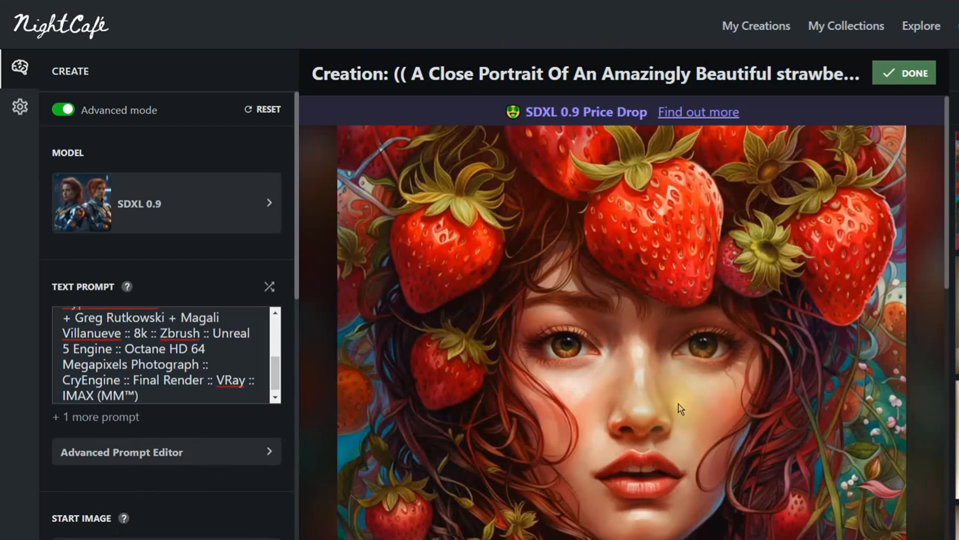
pyautogui.scroll(-3, 679, 403)
pyautogui.scroll(3, 679, 406)
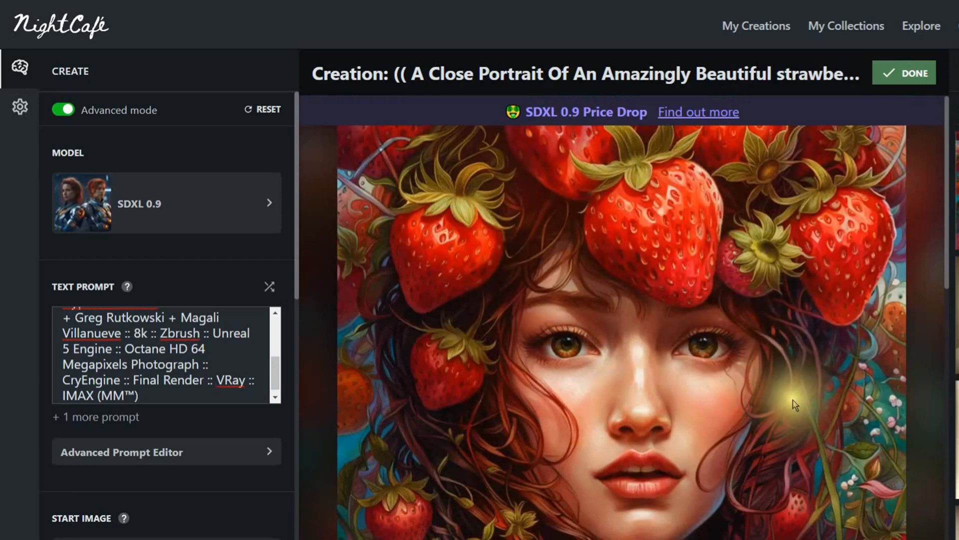
pyautogui.scroll(-3, 584, 378)
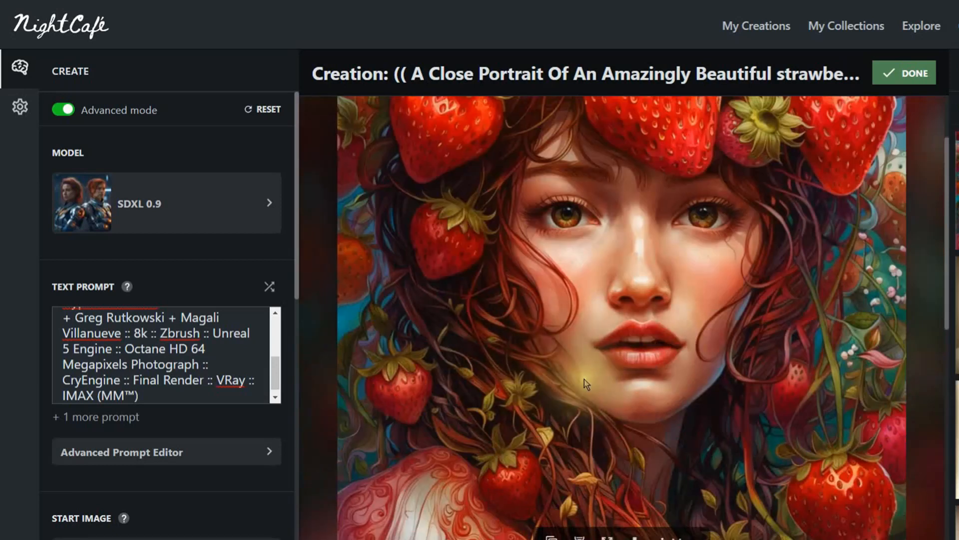
# - Examine the generated strawberry portrait against the "Beautiful strawberry" wording at the start of its text prompt
pyautogui.scroll(3, 584, 379)
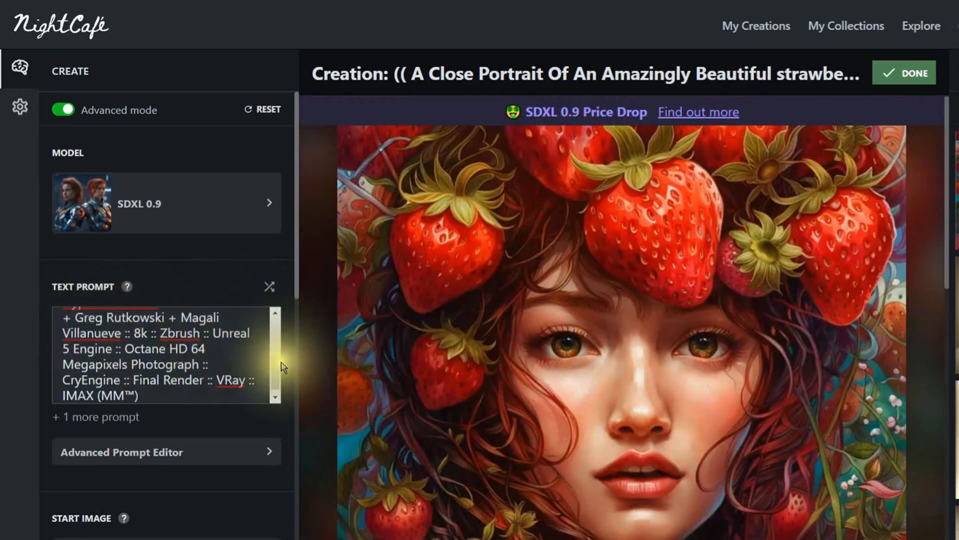
pyautogui.moveTo(277, 372); pyautogui.dragTo(274, 325)
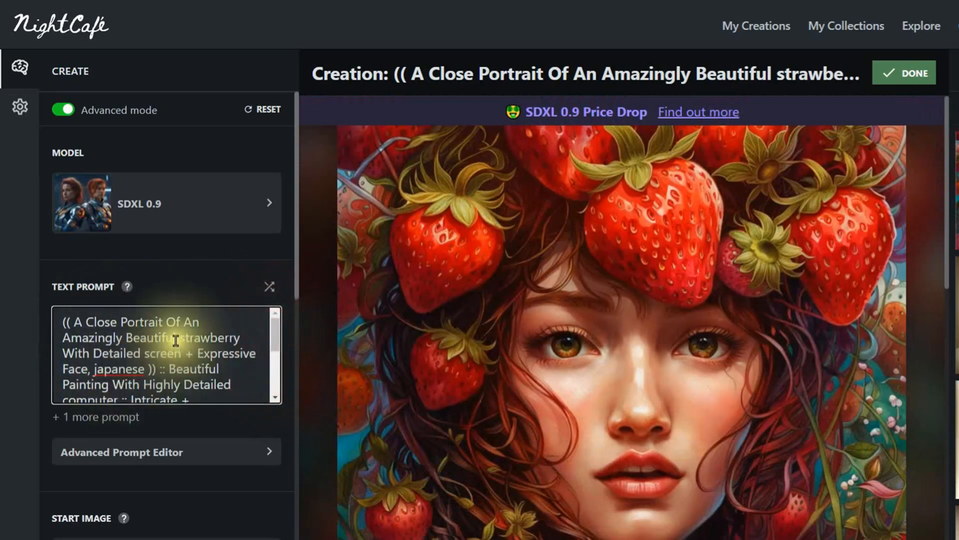
pyautogui.moveTo(128, 339); pyautogui.dragTo(232, 336)
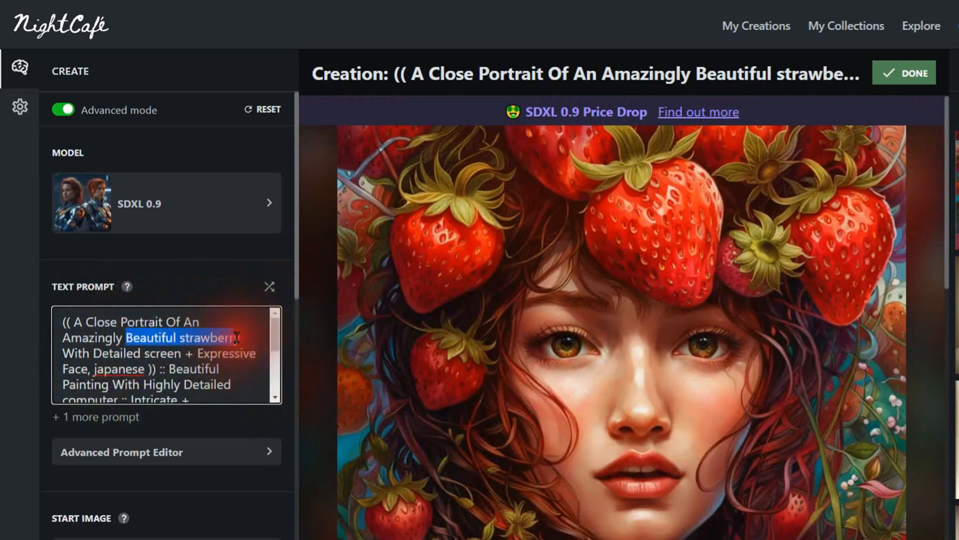
pyautogui.click(246, 340)
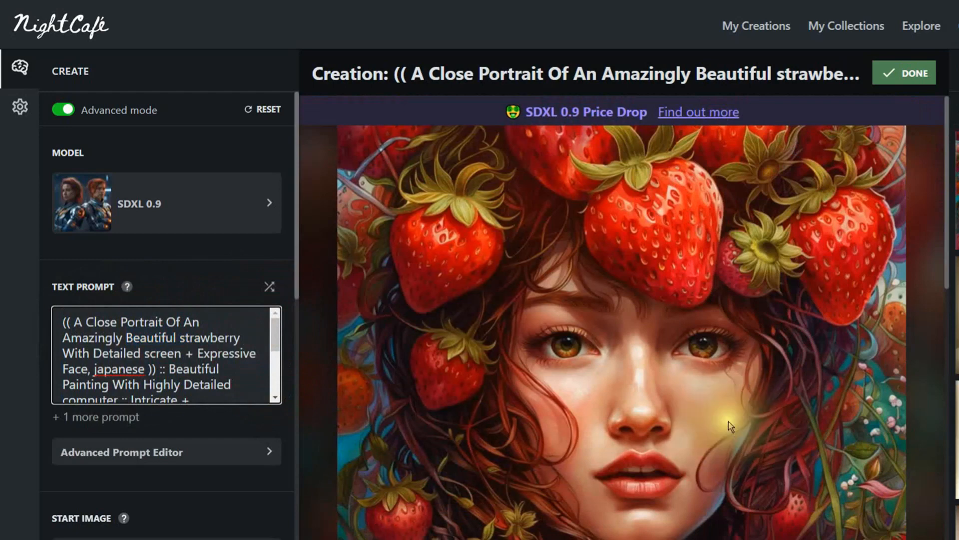
# - Publish the SDXL 0.9 strawberry portrait with the tag "open-prompt-gang"
pyautogui.scroll(-5, 814, 448)
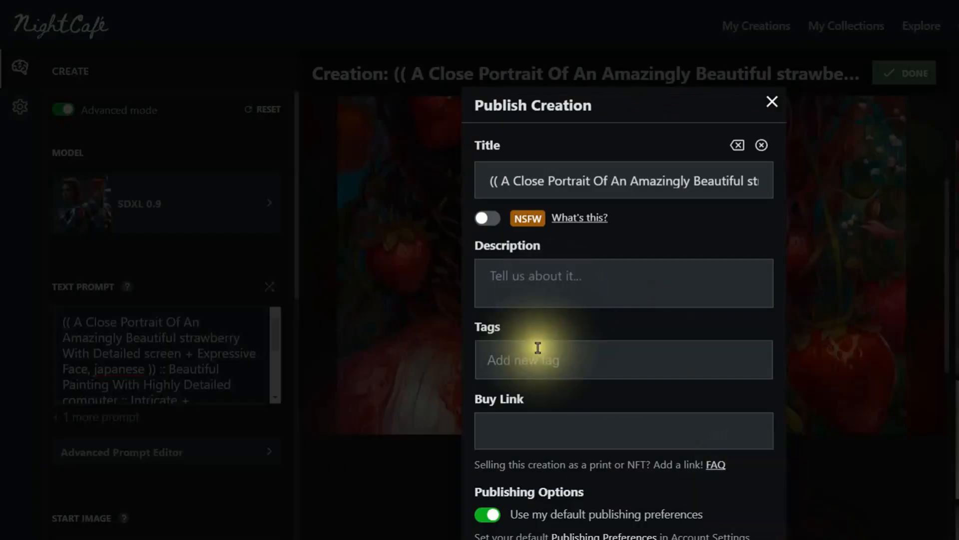
pyautogui.click(525, 359)
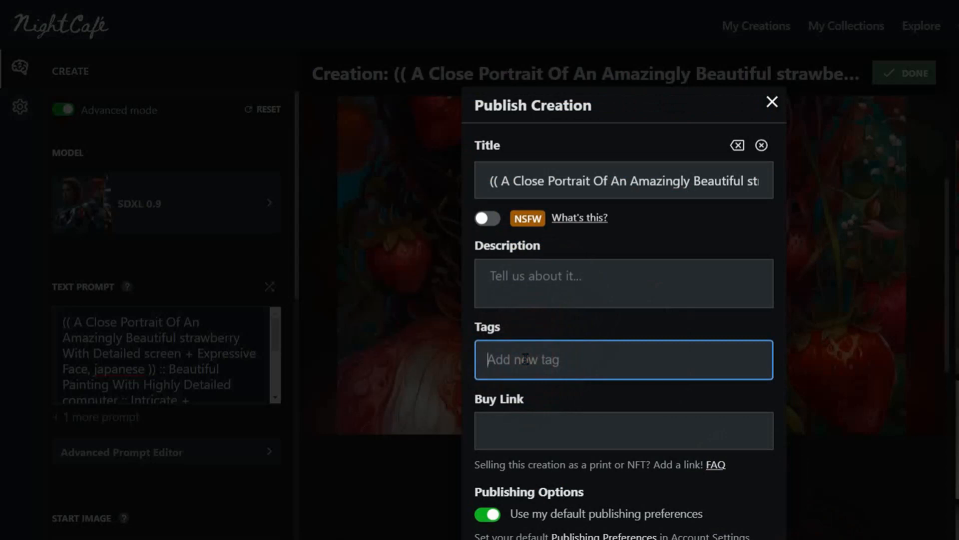
pyautogui.write('open-prompt-gang')
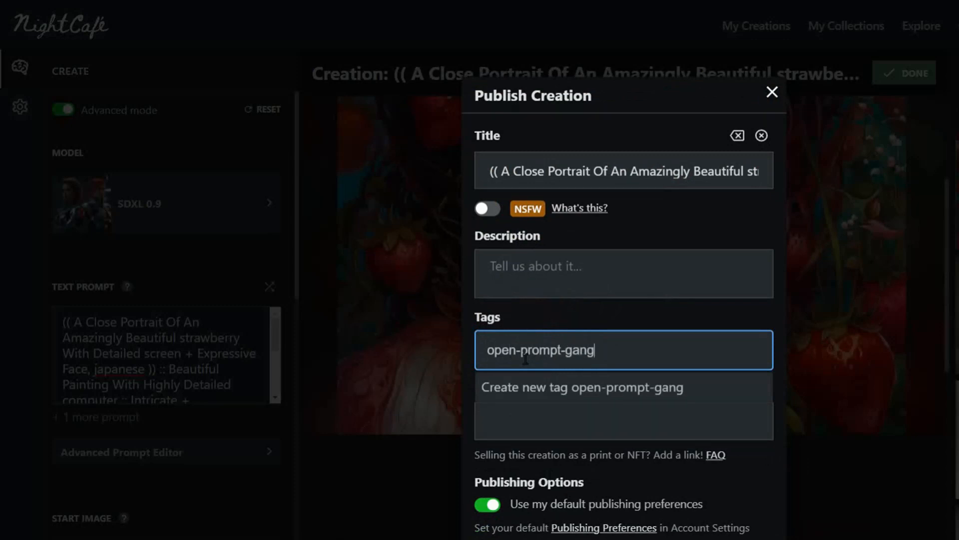
pyautogui.press('Return')
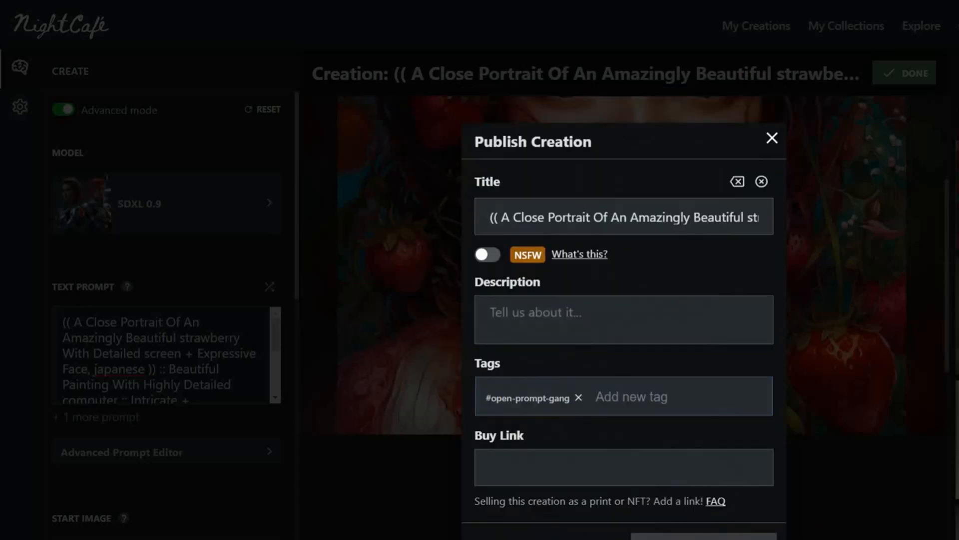
pyautogui.click(732, 460)
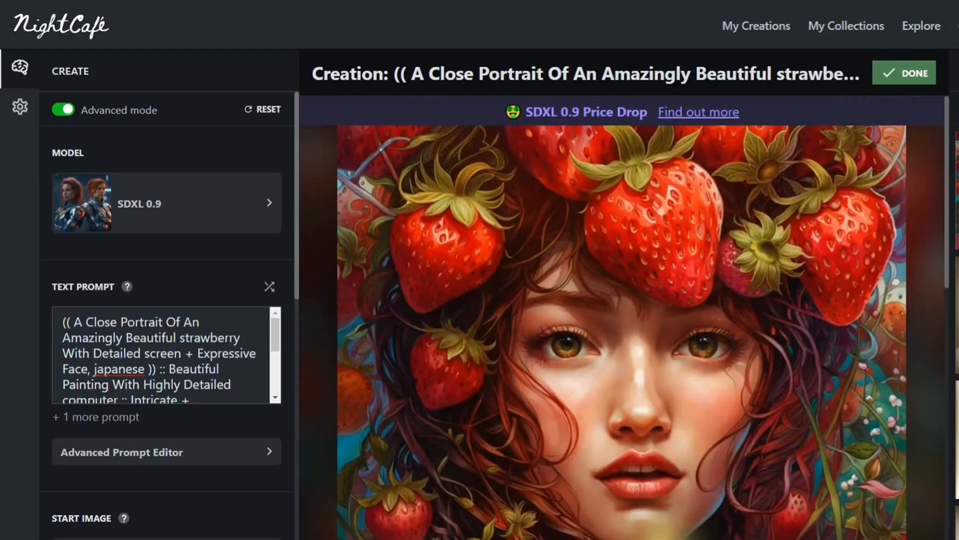
# - Review the published strawberry portrait together with its title, tag and creation details
pyautogui.scroll(-1, 695, 531)
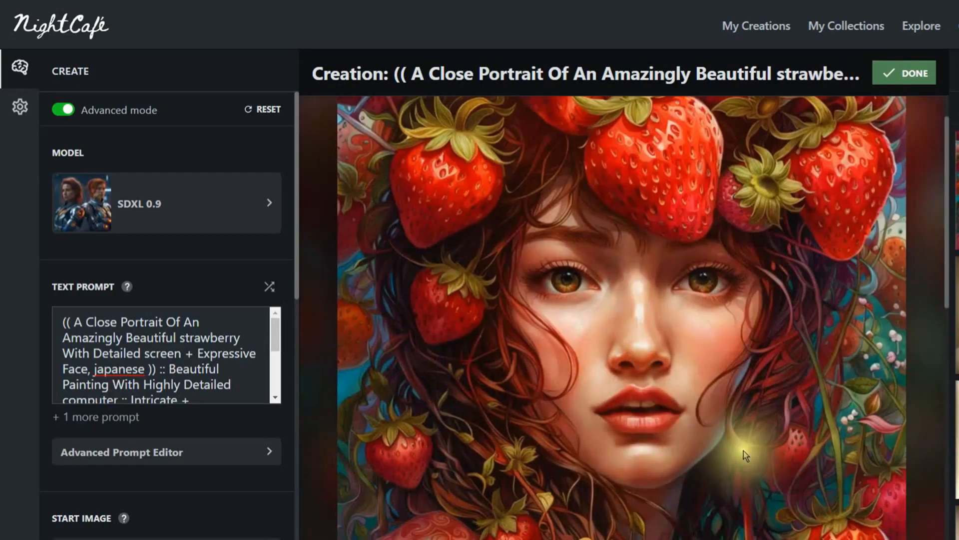
pyautogui.scroll(-5, 744, 450)
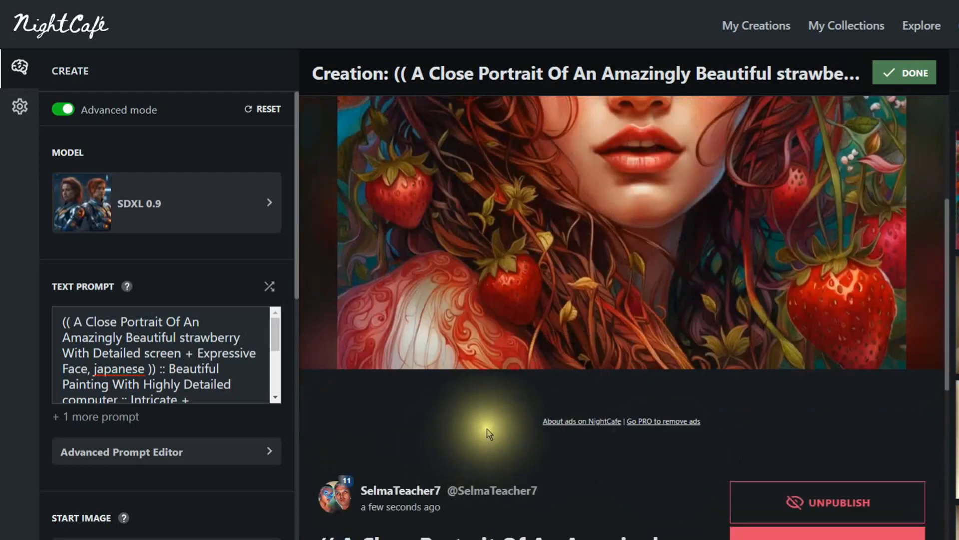
pyautogui.scroll(6, 700, 449)
pyautogui.scroll(-10, 687, 411)
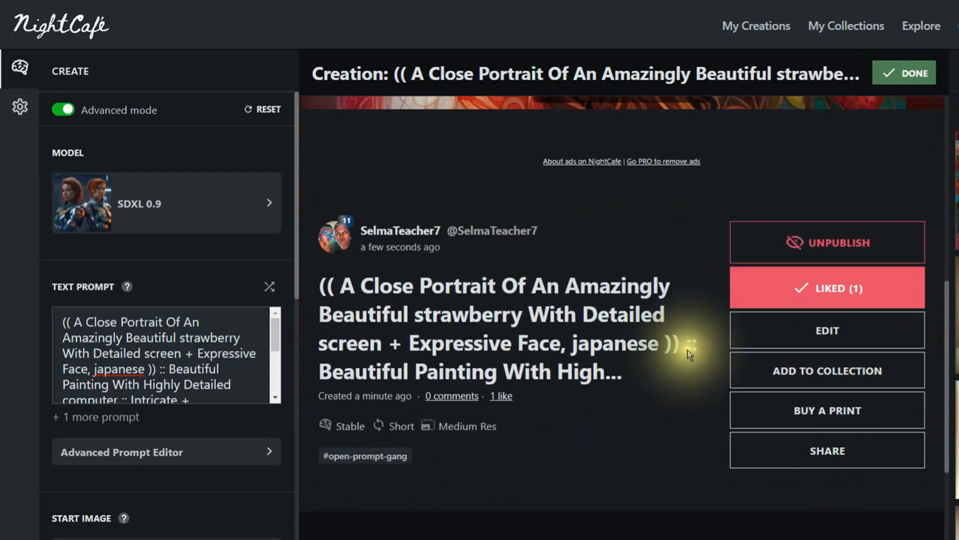
pyautogui.scroll(8, 799, 350)
pyautogui.scroll(-5, 802, 478)
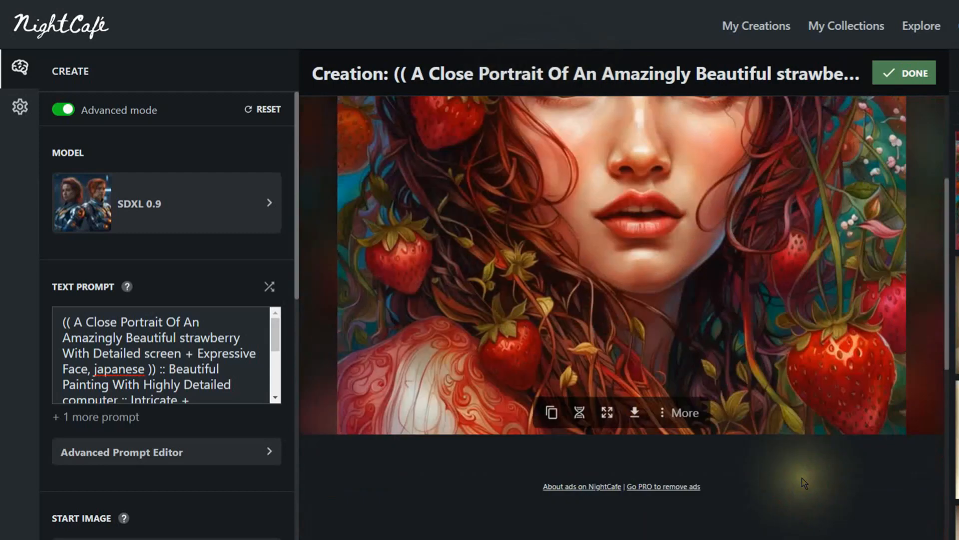
# - Open the collection choices for the published strawberry portrait, go through the list and finish the dialog
pyautogui.scroll(-3, 802, 478)
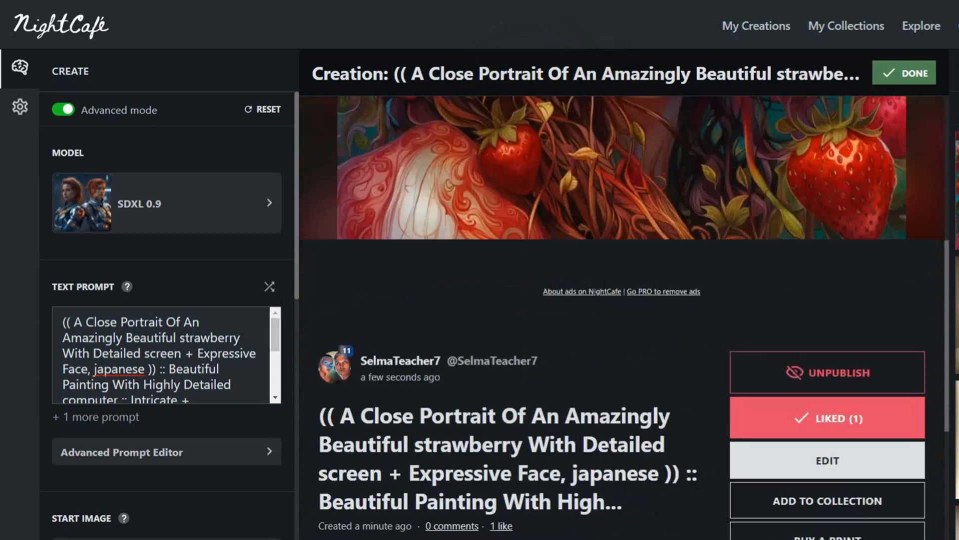
pyautogui.click(809, 501)
pyautogui.scroll(-10, 576, 328)
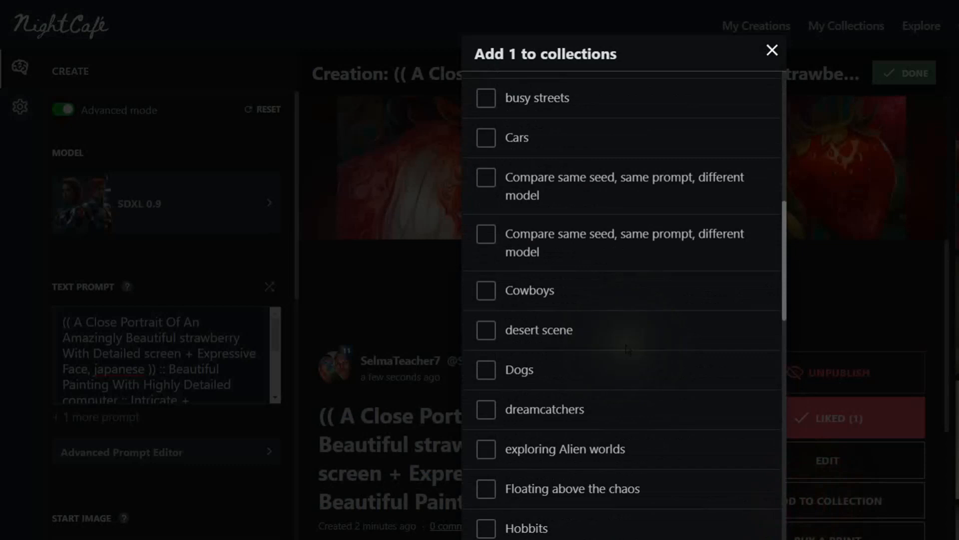
pyautogui.scroll(-10, 525, 495)
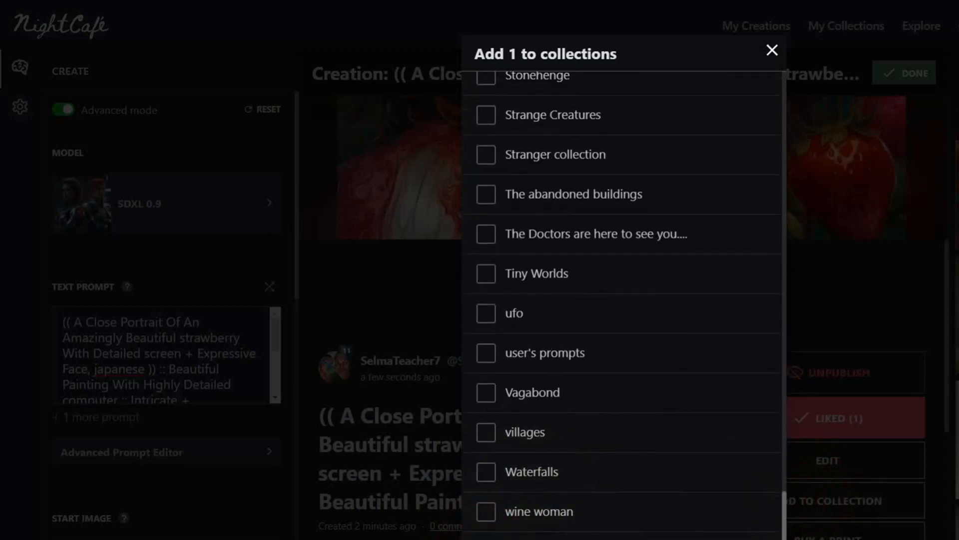
pyautogui.click(760, 539)
pyautogui.scroll(8, 789, 532)
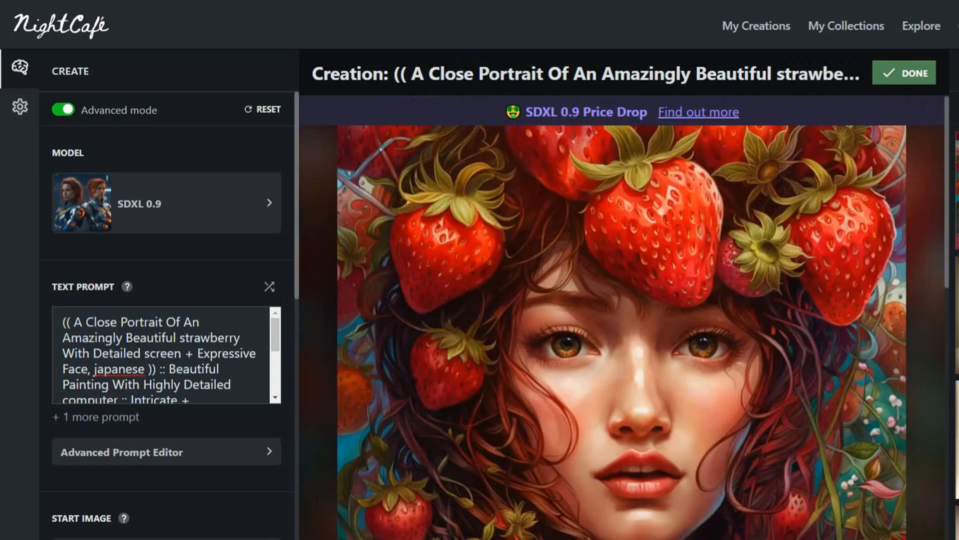